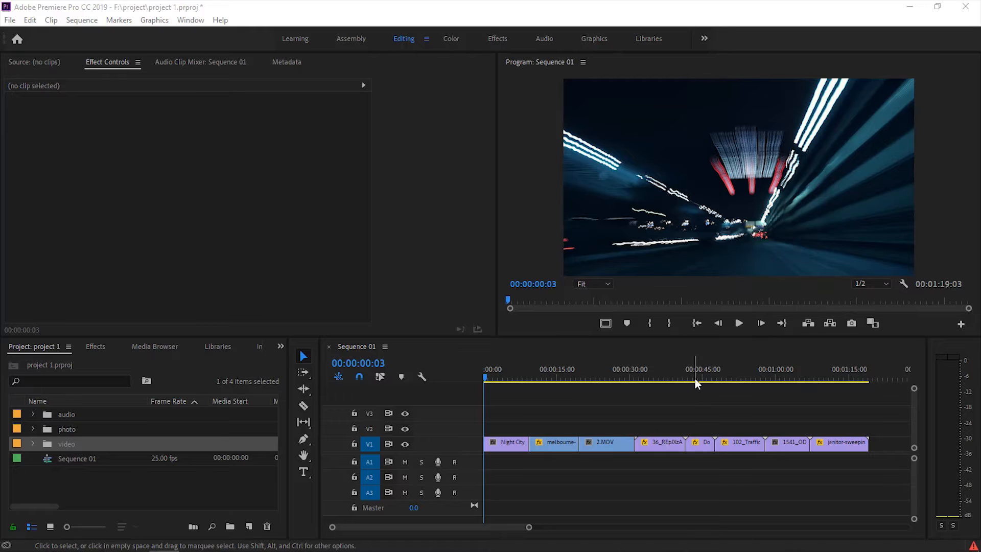
Step: Park the playhead at 00:00:37:03 in the sequence and search the effects for "blac"
{"action": "left_click", "coordinate": [665, 376]}
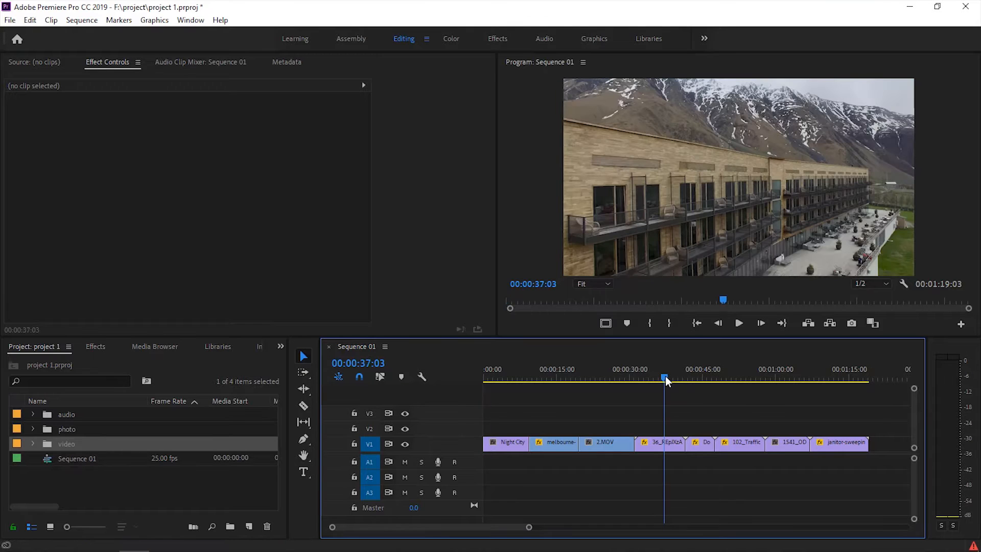
{"action": "left_click", "coordinate": [97, 347]}
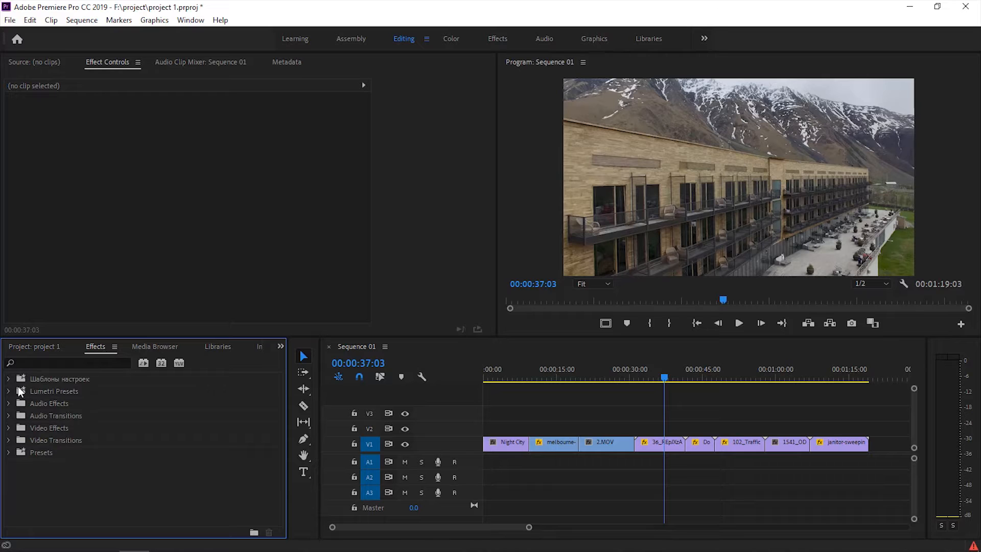
{"action": "left_click", "coordinate": [8, 428]}
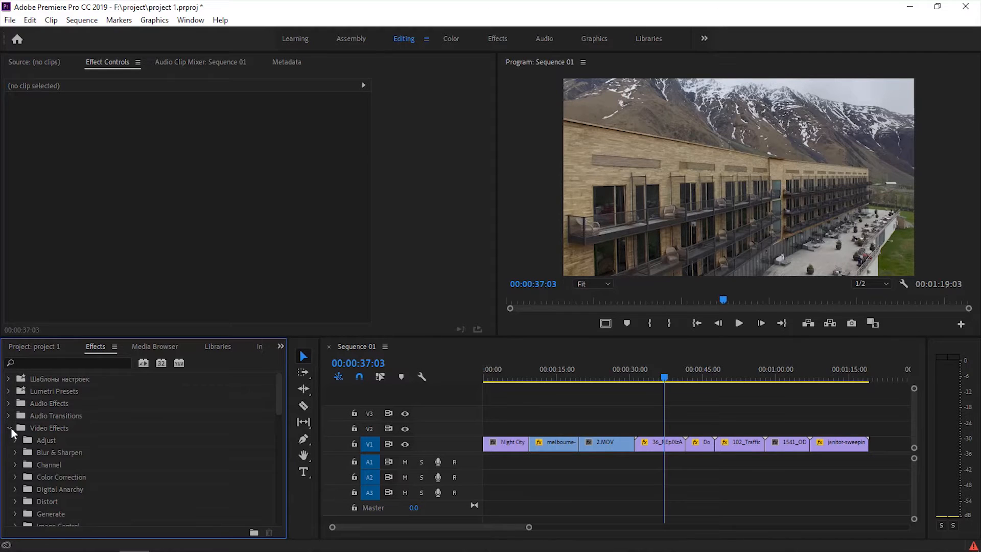
{"action": "scroll", "coordinate": [17, 431], "scroll_direction": "down", "scroll_amount": 3}
{"action": "left_click", "coordinate": [67, 362]}
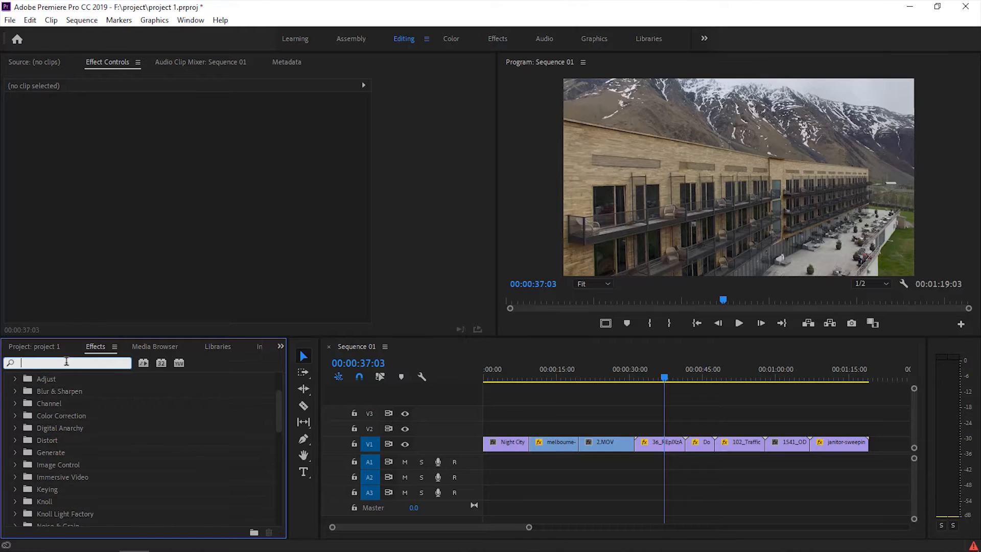
{"action": "type", "text": "blac"}
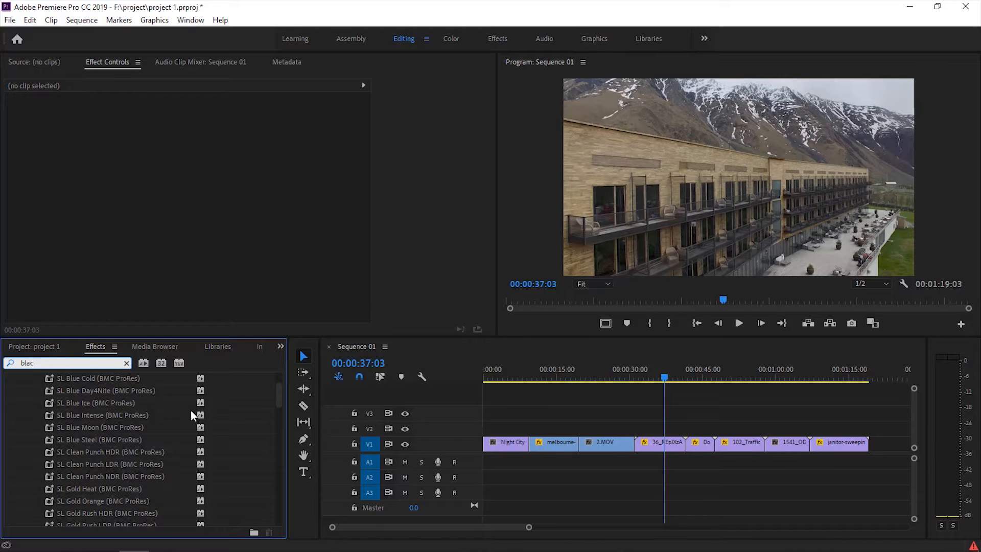
{"action": "left_click", "coordinate": [24, 417]}
{"action": "left_click", "coordinate": [9, 392]}
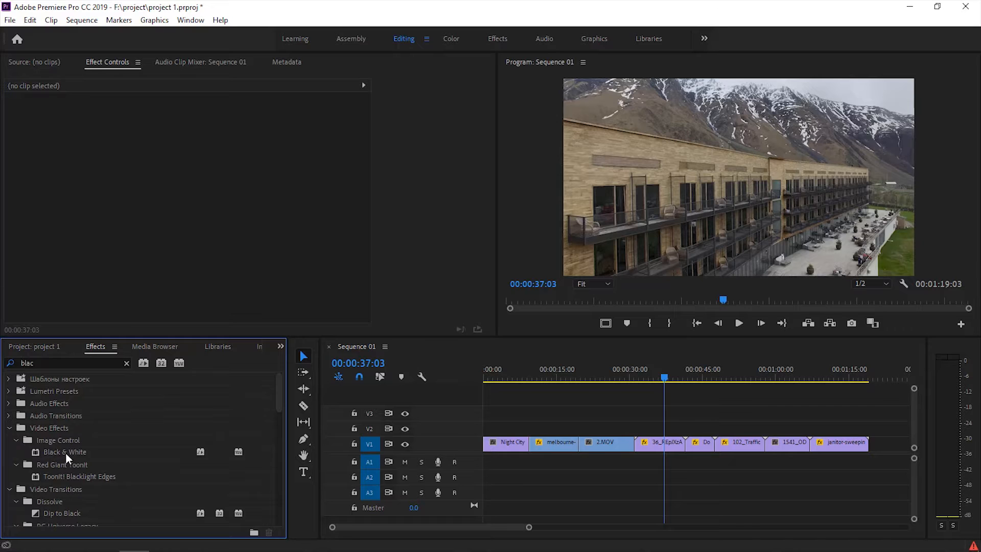
Step: Apply the Black & White video effect to the 36_REpJXzAwMzU.mov clip and move the playhead back to 00:00:35:06
{"action": "left_click", "coordinate": [659, 443]}
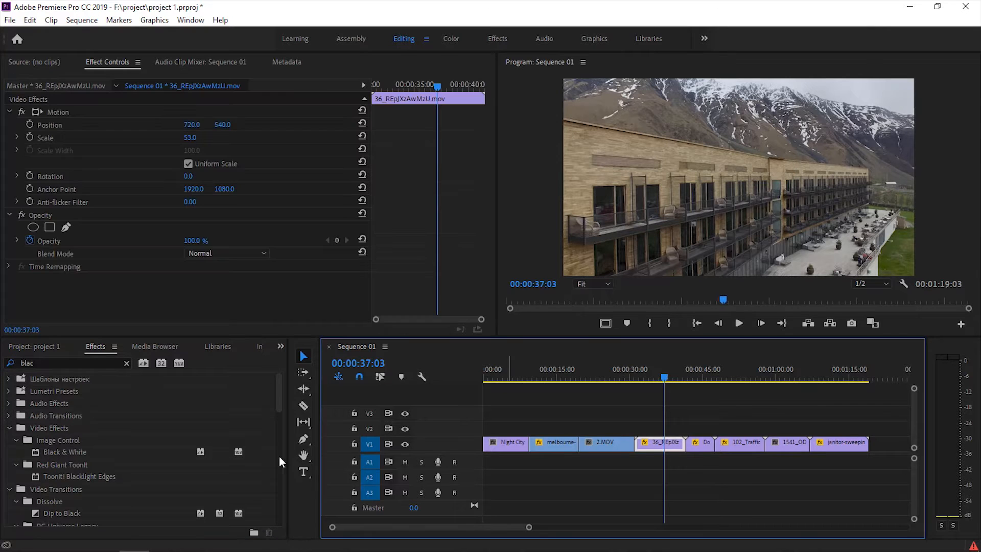
{"action": "left_click", "coordinate": [9, 112]}
{"action": "left_click", "coordinate": [8, 125]}
{"action": "left_click_drag", "start_coordinate": [53, 452], "coordinate": [136, 212]}
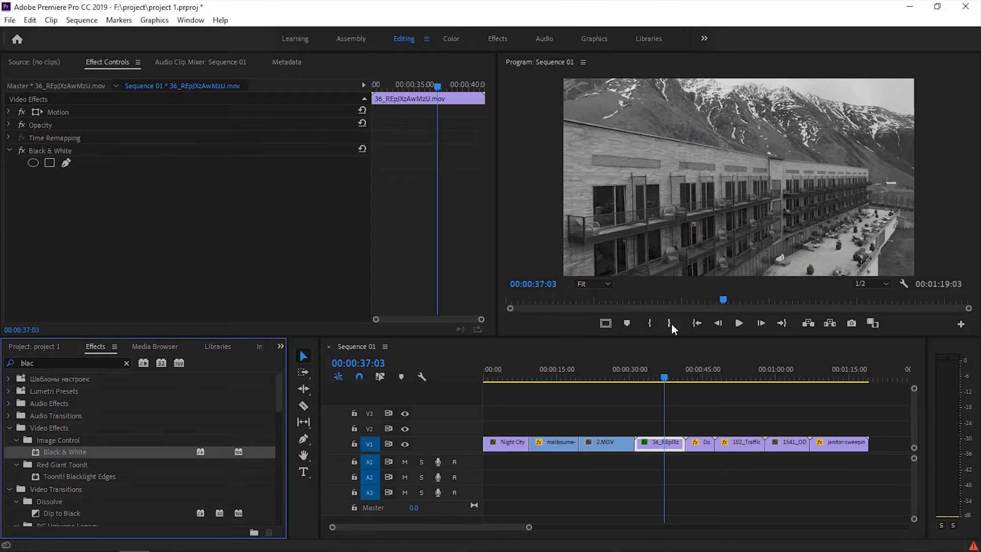
{"action": "mouse_move", "coordinate": [661, 378]}
{"action": "left_mouse_down"}
{"action": "mouse_move", "coordinate": [637, 380]}
{"action": "mouse_move", "coordinate": [676, 383]}
{"action": "mouse_move", "coordinate": [652, 387]}
{"action": "left_mouse_up"}
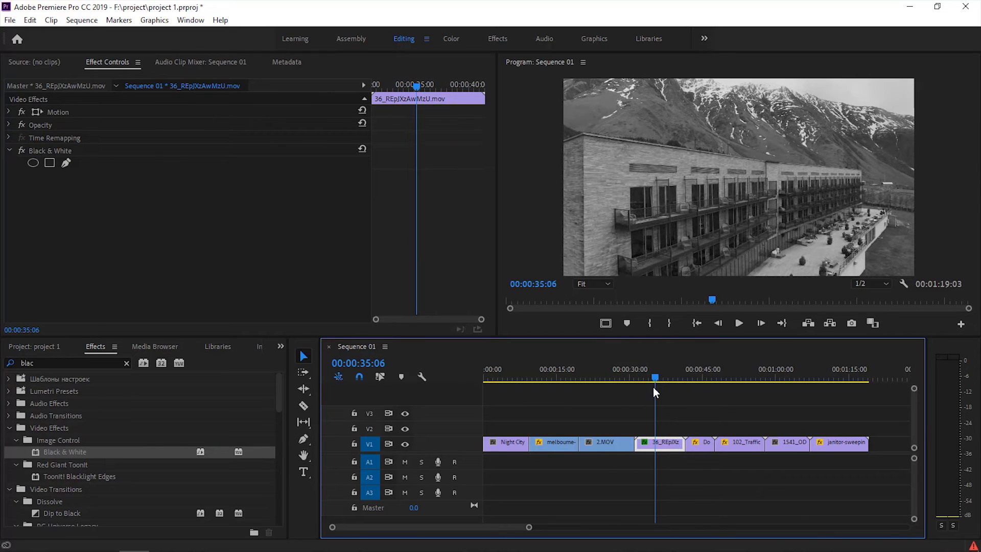
Step: Find the Tint effect by searching for "tint" and add it to the 36_REpJXzAwMzU.mov clip below Black & White
{"action": "left_click", "coordinate": [127, 363]}
{"action": "left_click", "coordinate": [10, 428]}
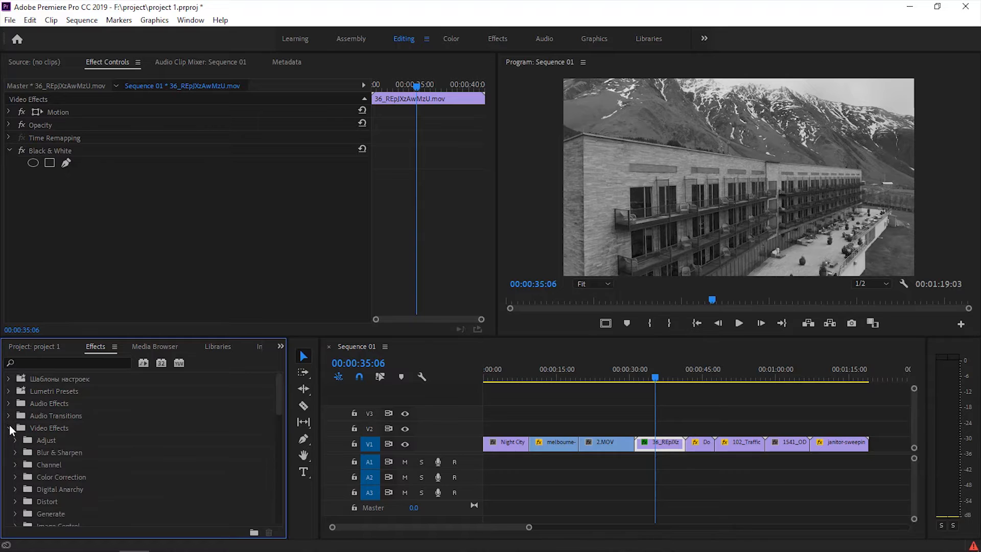
{"action": "scroll", "coordinate": [23, 453], "scroll_direction": "down", "scroll_amount": 4}
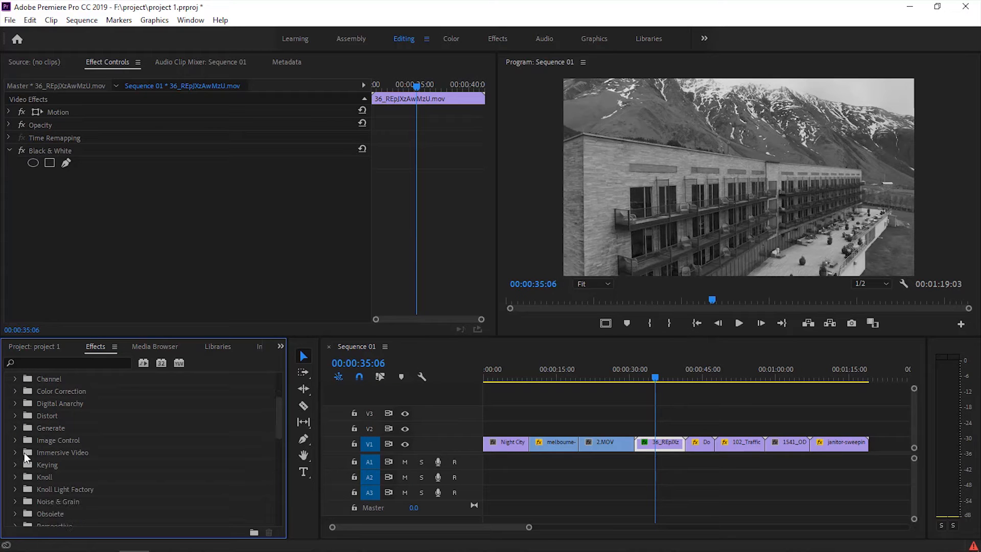
{"action": "left_click", "coordinate": [78, 360]}
{"action": "type", "text": "tin"}
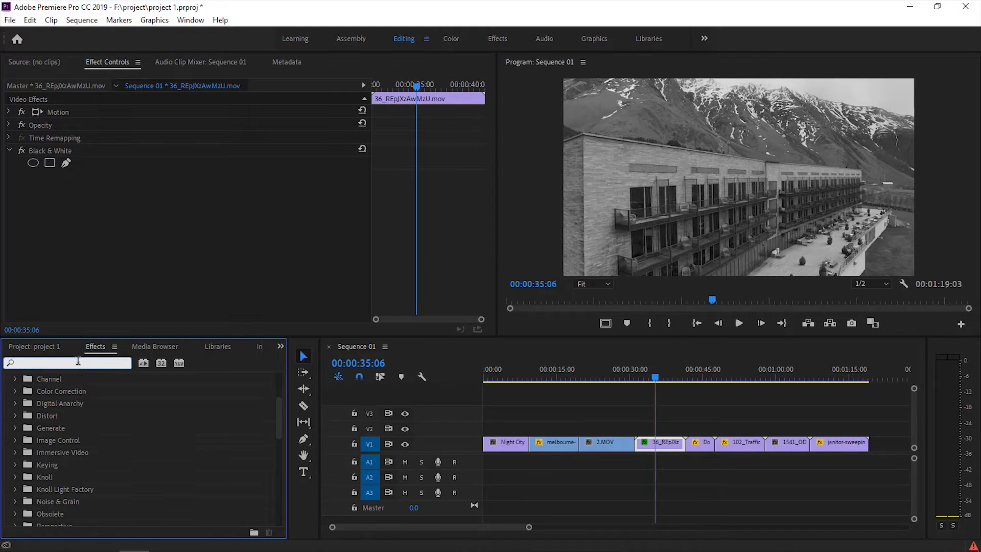
{"action": "type", "text": "t"}
{"action": "left_click_drag", "start_coordinate": [48, 452], "coordinate": [134, 266]}
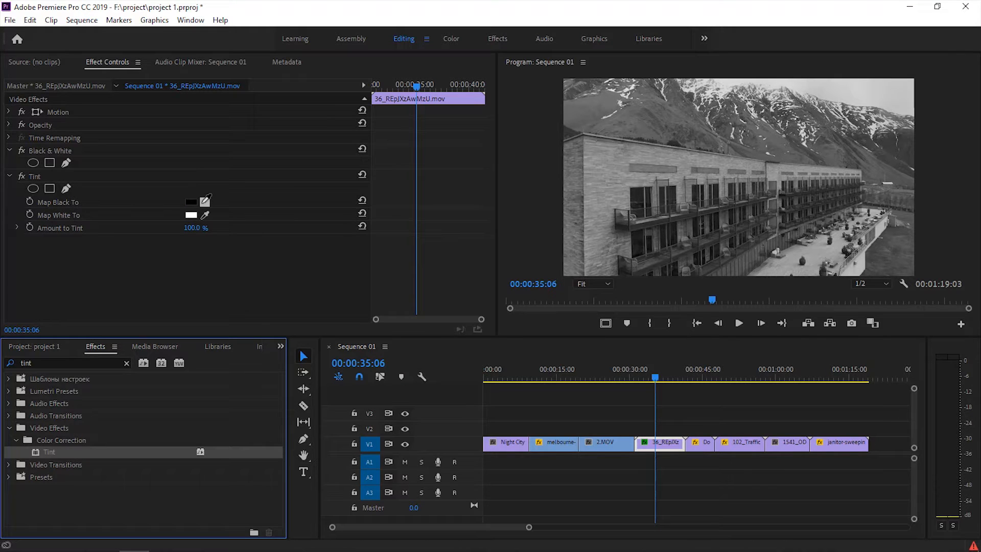
Step: Set the Tint effect's Map Black To colour to dark red 330707 and collapse the effect's settings
{"action": "left_click", "coordinate": [195, 202]}
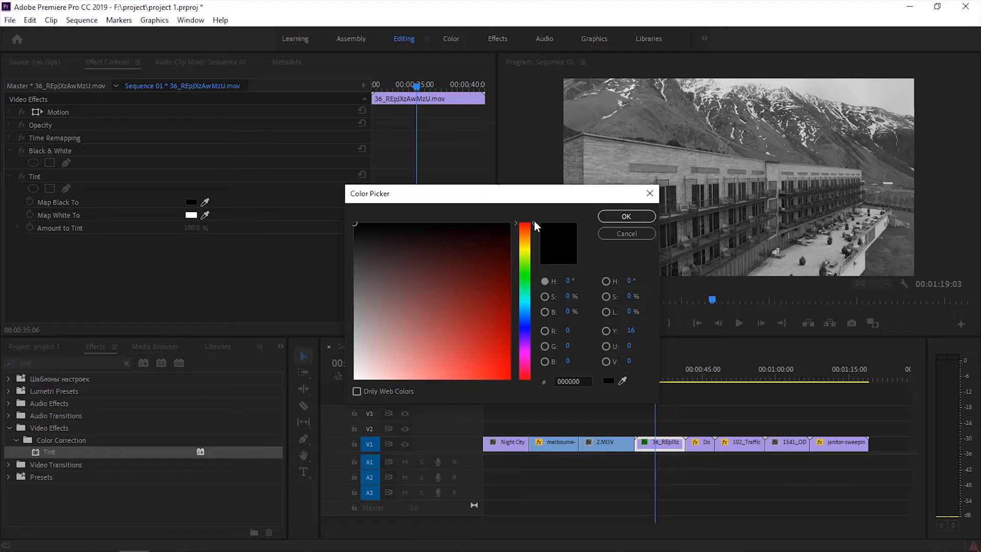
{"action": "left_click", "coordinate": [486, 246]}
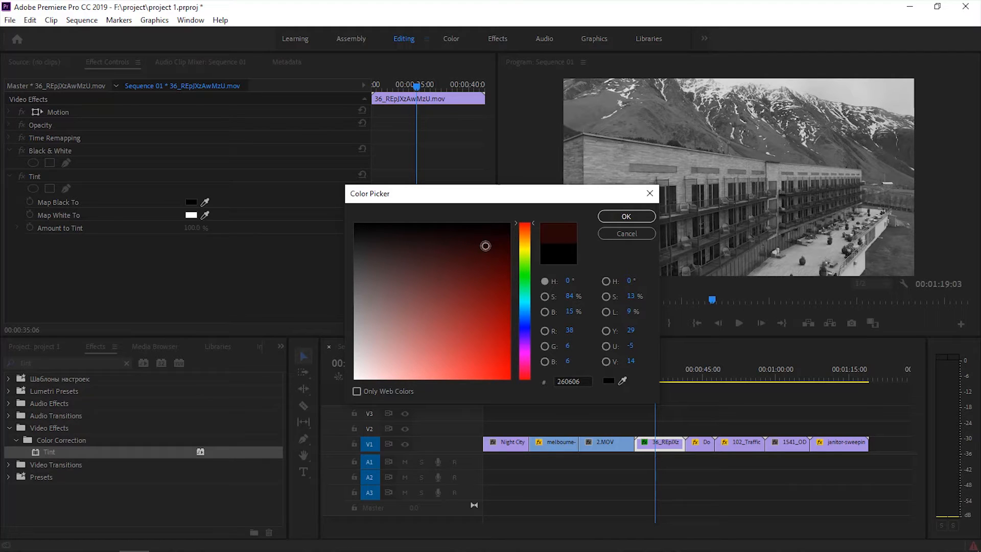
{"action": "left_click", "coordinate": [489, 254]}
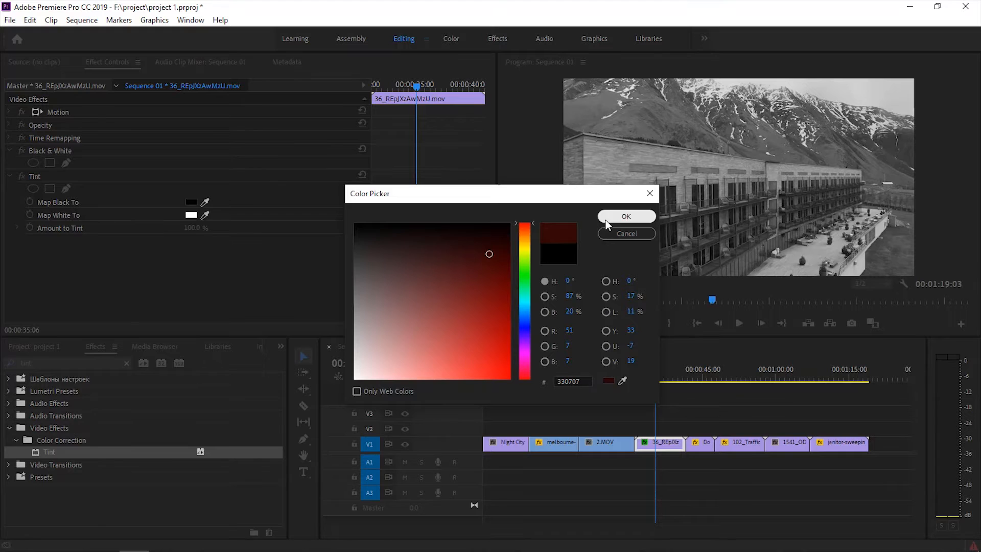
{"action": "left_click", "coordinate": [605, 219]}
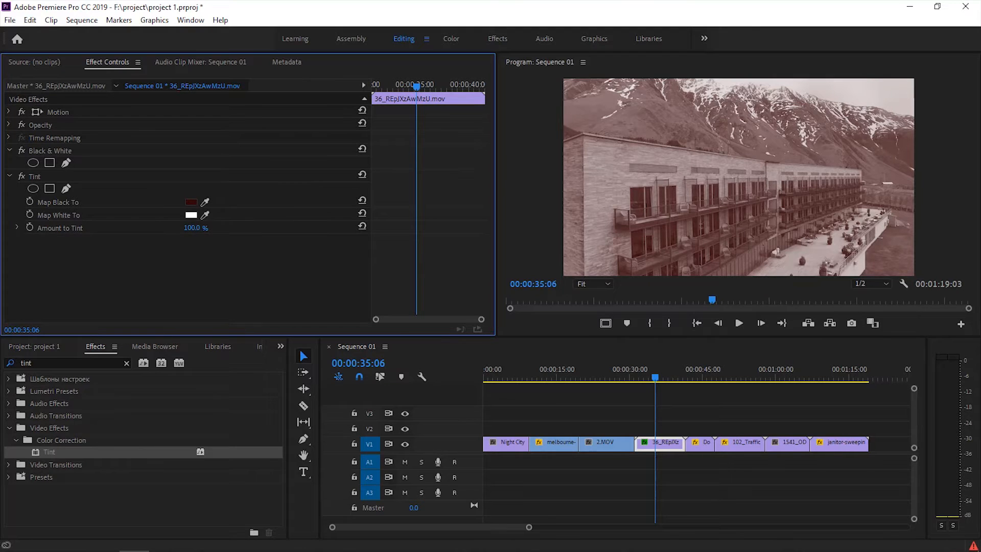
{"action": "left_click_drag", "start_coordinate": [196, 228], "coordinate": [206, 227]}
{"action": "left_click", "coordinate": [9, 176]}
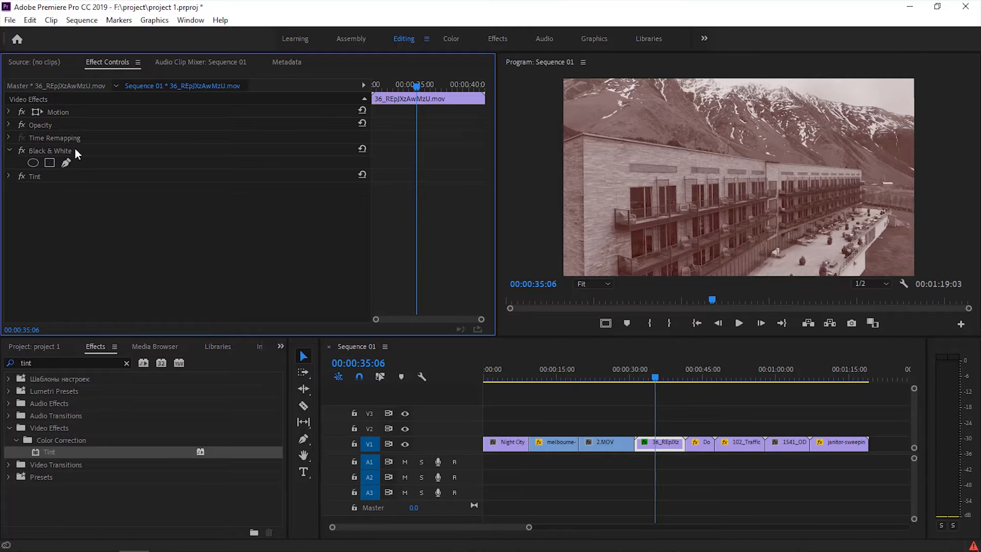
Step: Switch the Tint effect off and on and toggle Black & White to compare their influence on the clip
{"action": "left_click", "coordinate": [20, 176]}
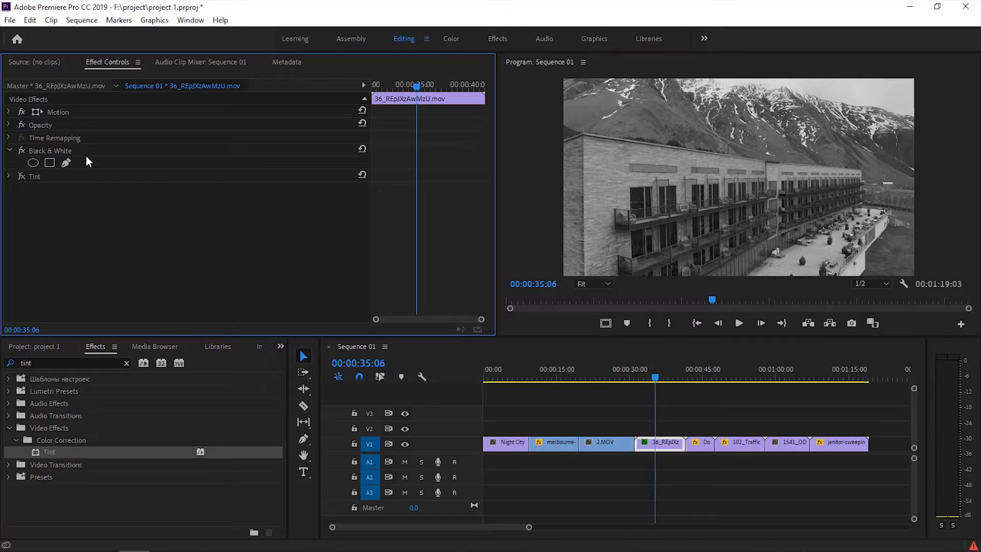
{"action": "left_click", "coordinate": [20, 176]}
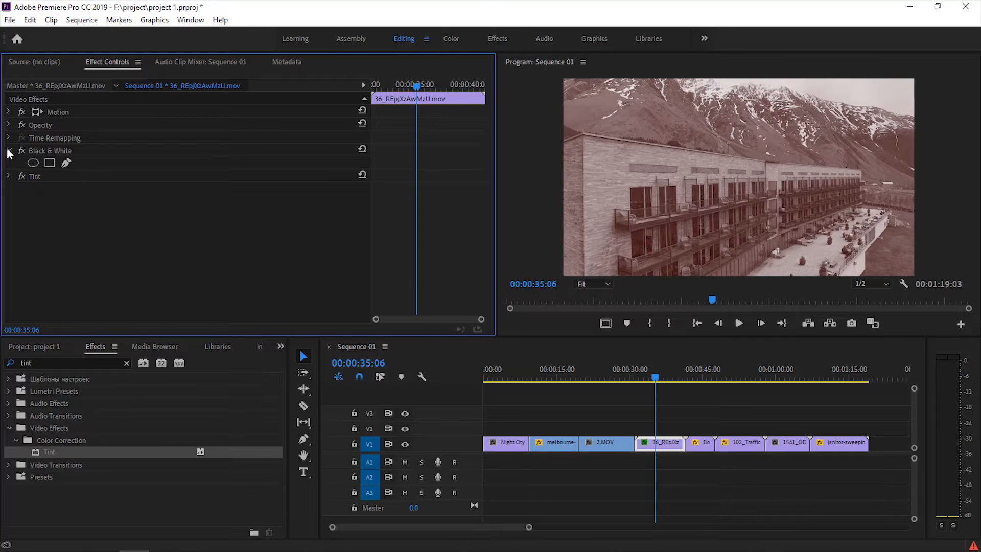
{"action": "left_click", "coordinate": [8, 151]}
{"action": "left_click", "coordinate": [21, 150]}
Step: Try Black & White below Tint in the effect order, toggle it to compare, and restore the original order
{"action": "left_click_drag", "start_coordinate": [39, 149], "coordinate": [44, 170]}
{"action": "left_click", "coordinate": [20, 162]}
{"action": "left_click", "coordinate": [20, 163]}
{"action": "left_click", "coordinate": [22, 164]}
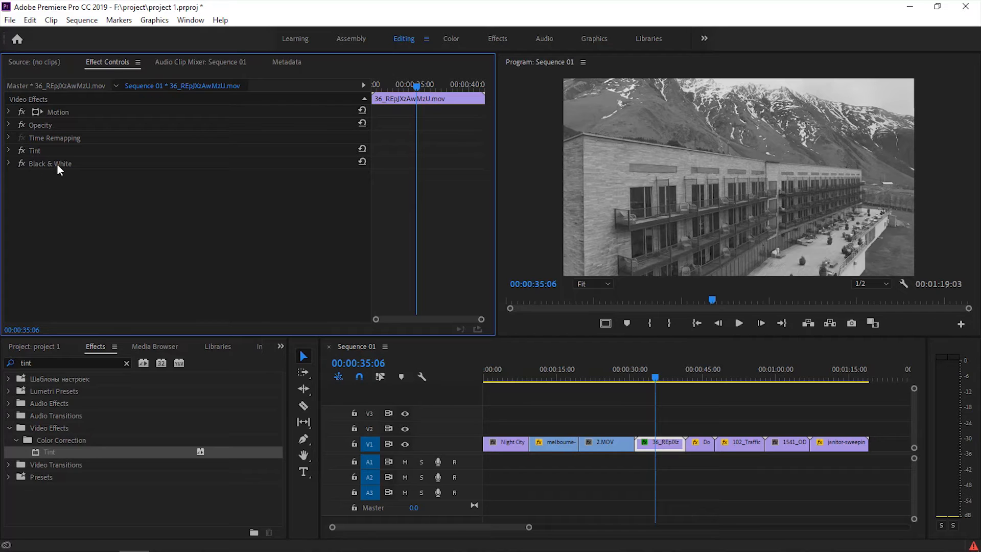
{"action": "left_click_drag", "start_coordinate": [57, 164], "coordinate": [60, 148]}
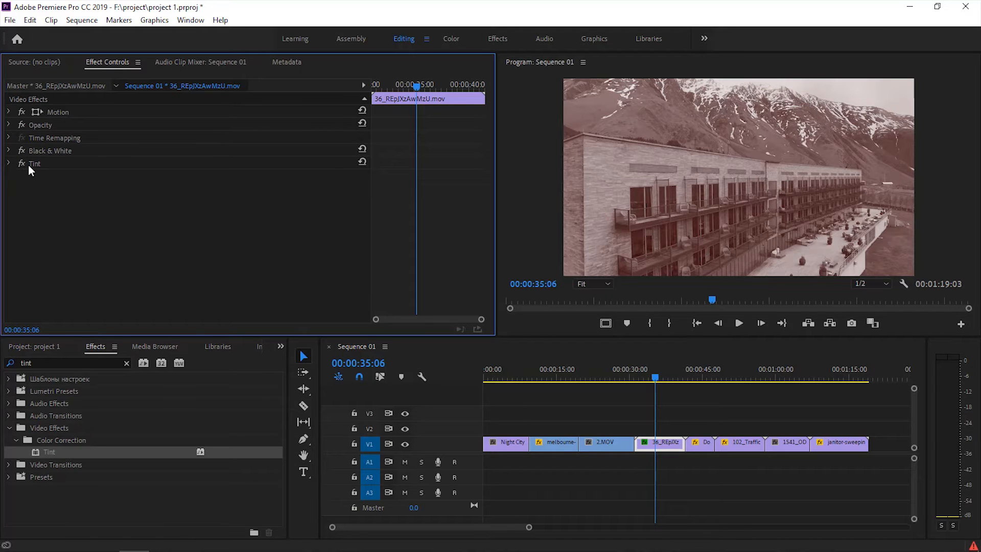
Step: Clear the effects search and add the Noise effect from the Noise & Grain category to the 36_REpJXzAwMzU.mov clip
{"action": "left_click", "coordinate": [126, 363]}
{"action": "left_click", "coordinate": [9, 428]}
{"action": "scroll", "coordinate": [18, 441], "scroll_direction": "down", "scroll_amount": 2}
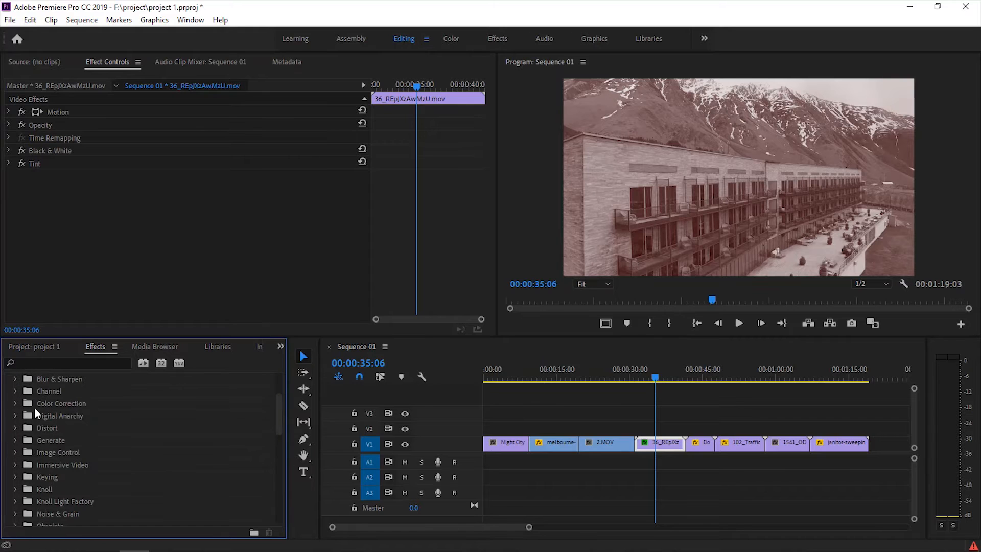
{"action": "left_click", "coordinate": [17, 440]}
{"action": "scroll", "coordinate": [19, 443], "scroll_direction": "down", "scroll_amount": 4}
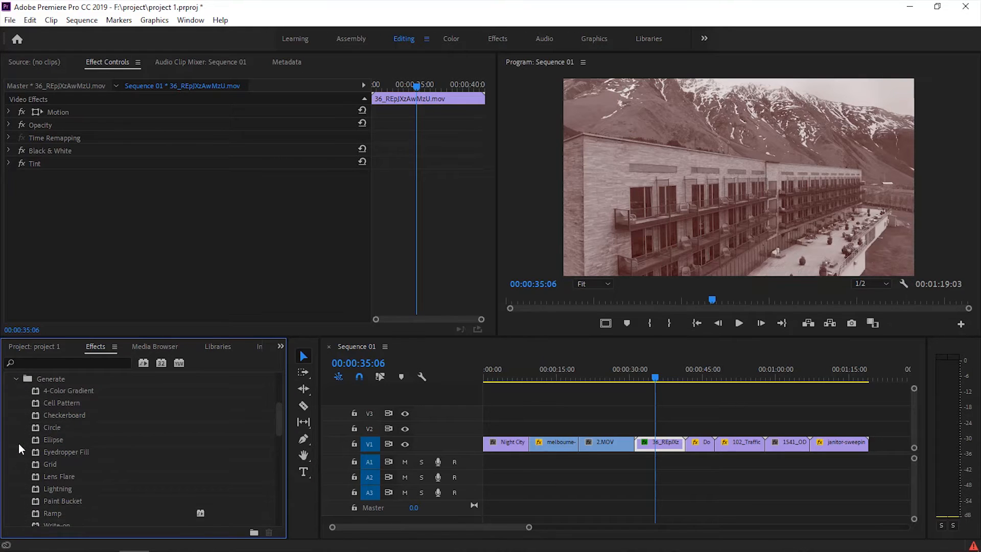
{"action": "scroll", "coordinate": [20, 415], "scroll_direction": "down", "scroll_amount": 3}
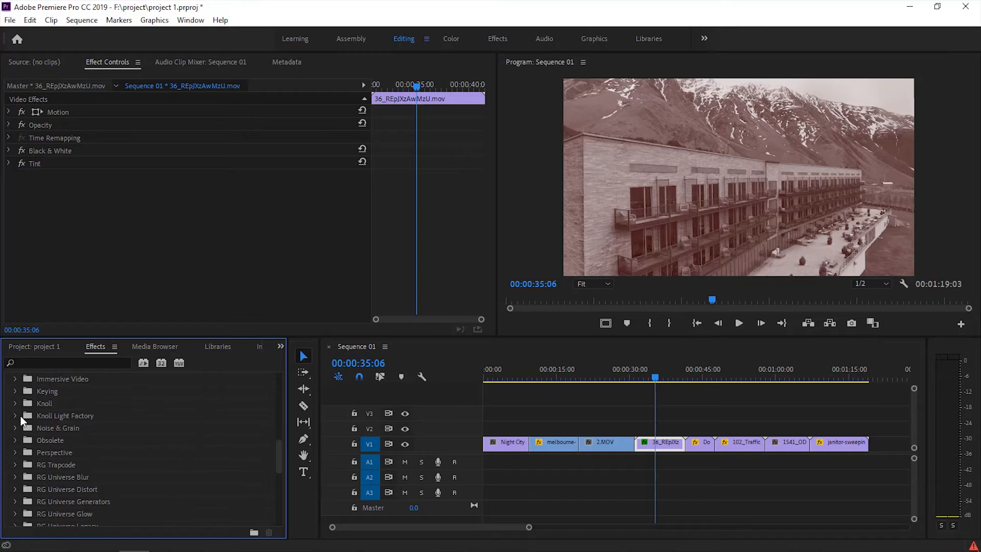
{"action": "left_click", "coordinate": [15, 478]}
{"action": "scroll", "coordinate": [19, 472], "scroll_direction": "down", "scroll_amount": 2}
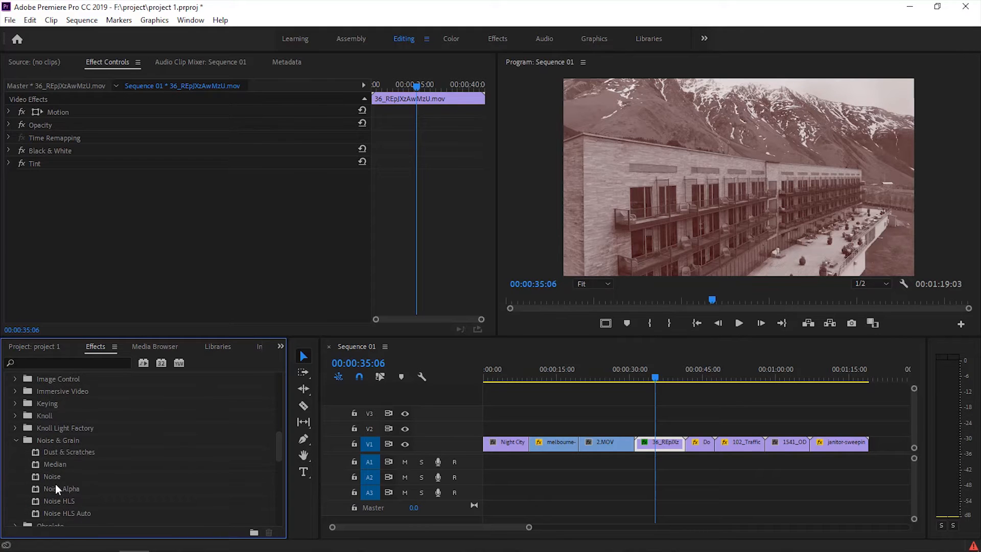
{"action": "left_click_drag", "start_coordinate": [55, 477], "coordinate": [72, 213]}
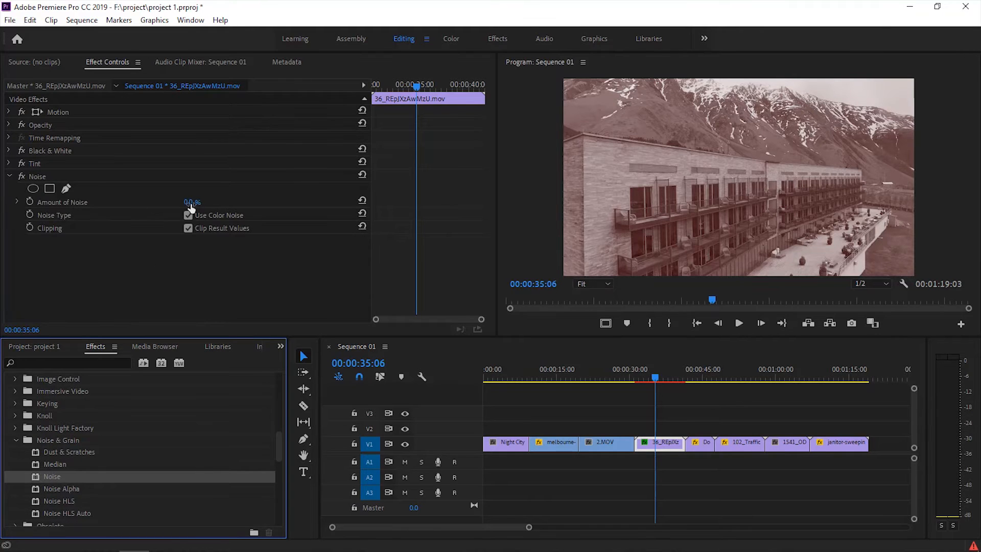
Step: Set the Amount of Noise to 54%, preview the grain in playback, and return the playhead to 00:00:35:21
{"action": "left_click_drag", "start_coordinate": [186, 201], "coordinate": [215, 280]}
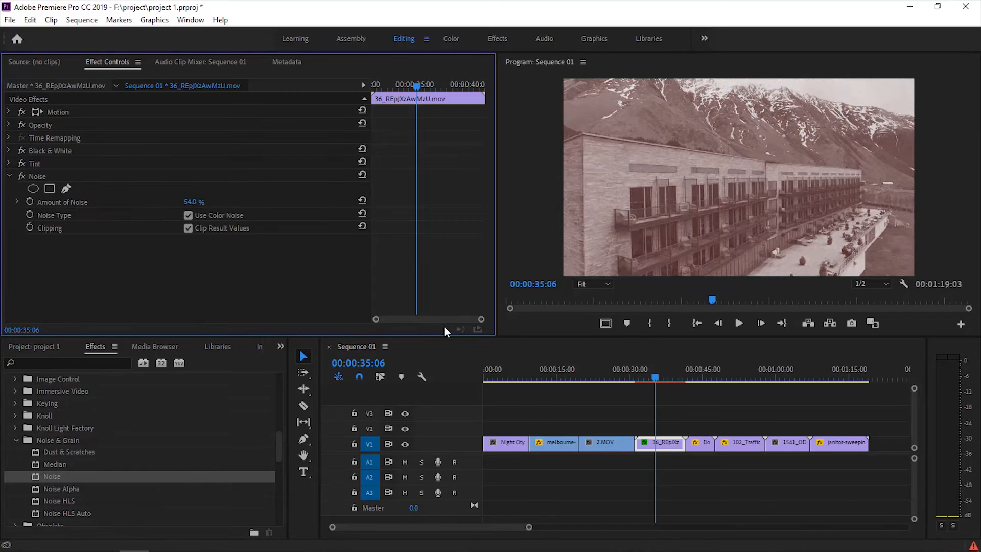
{"action": "key", "text": "space"}
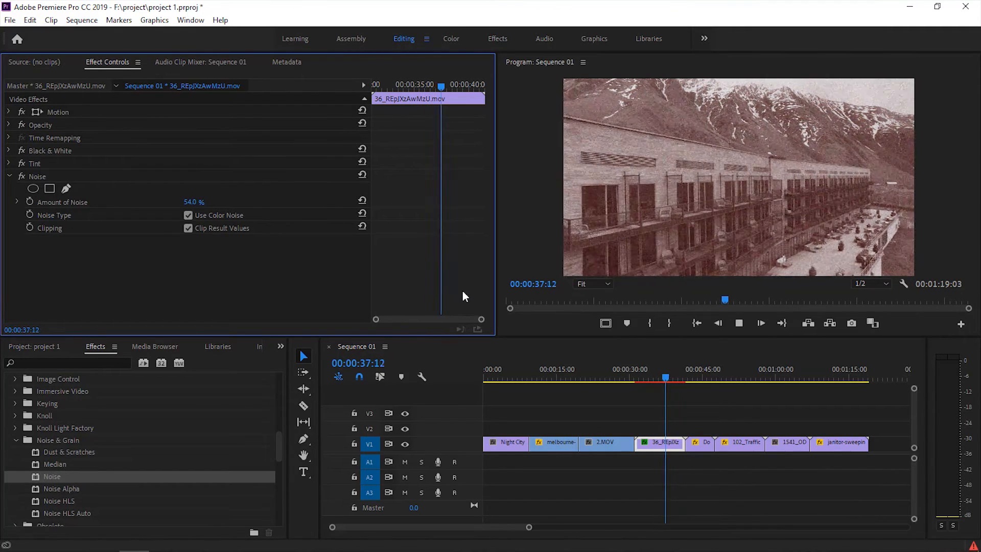
{"action": "left_click_drag", "start_coordinate": [670, 377], "coordinate": [649, 378]}
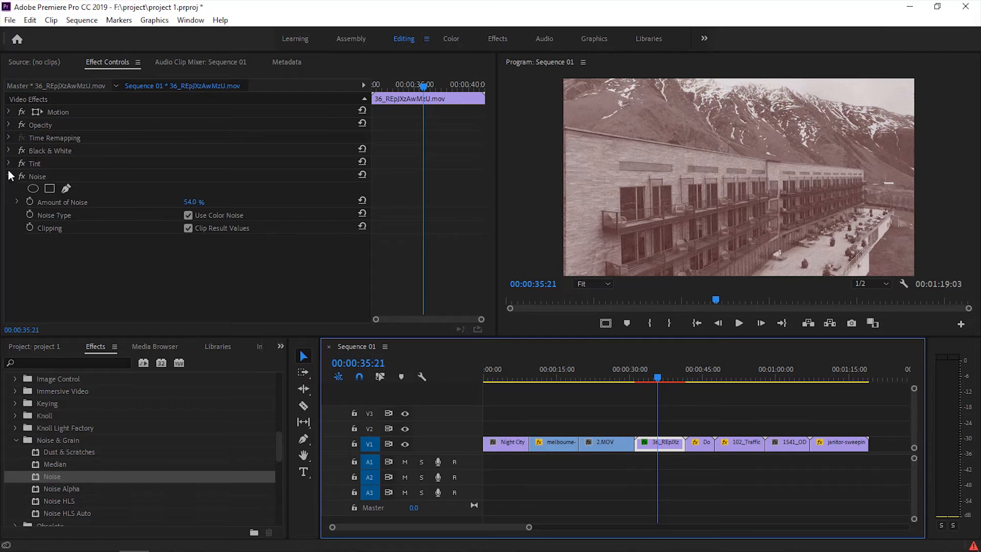
Step: Toggle the Black & White and Tint effects to compare the noisy clip with and without them
{"action": "left_click", "coordinate": [22, 151]}
{"action": "left_click", "coordinate": [22, 164]}
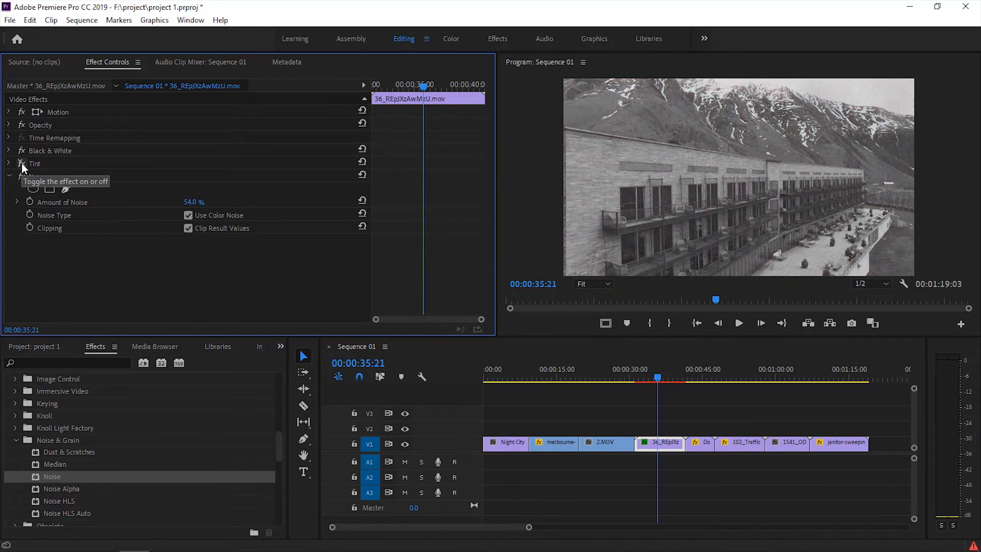
{"action": "left_click", "coordinate": [21, 163]}
Step: Move the Noise effect above Black & White in the clip's effect order and play the result
{"action": "left_click_drag", "start_coordinate": [39, 177], "coordinate": [45, 153]}
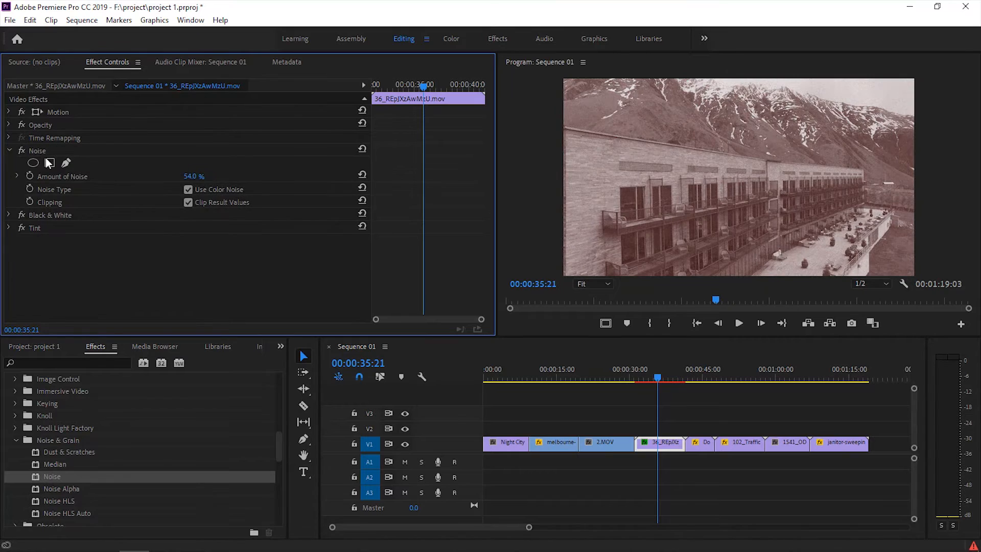
{"action": "left_click", "coordinate": [11, 152]}
{"action": "key", "text": "space"}
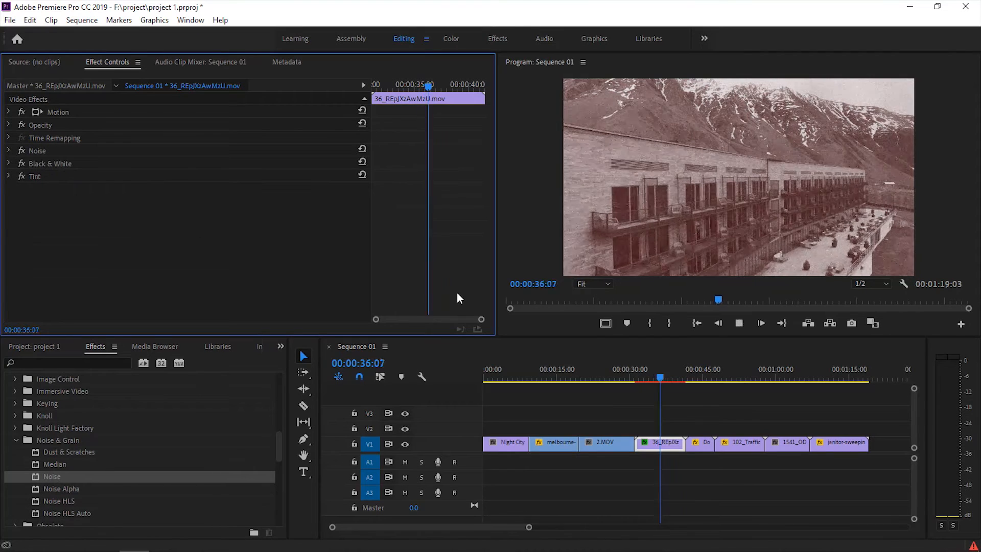
Step: Turn off the Tint effect during playback, stop, and return the playhead to 00:00:35:21
{"action": "left_click", "coordinate": [22, 176]}
{"action": "key", "text": "space"}
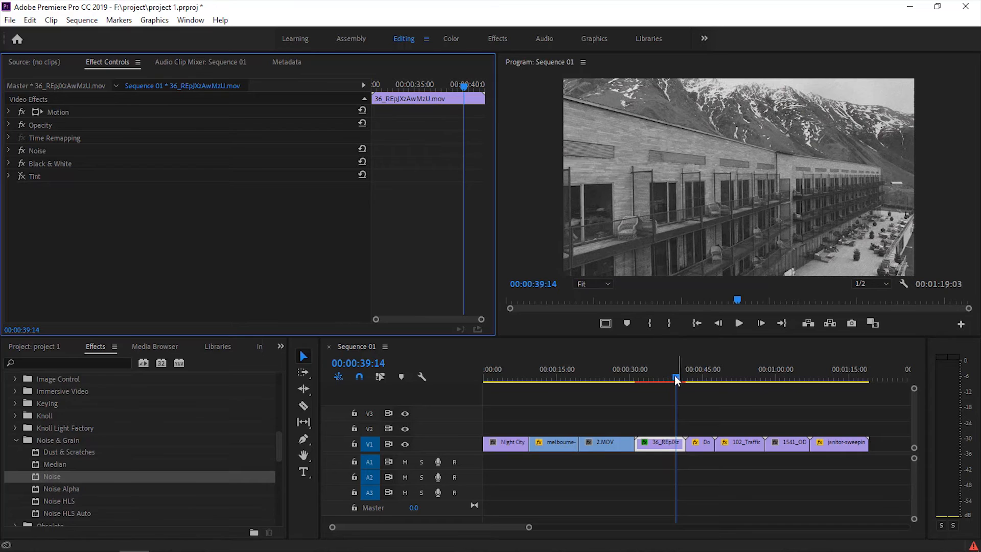
{"action": "left_click_drag", "start_coordinate": [676, 380], "coordinate": [657, 386]}
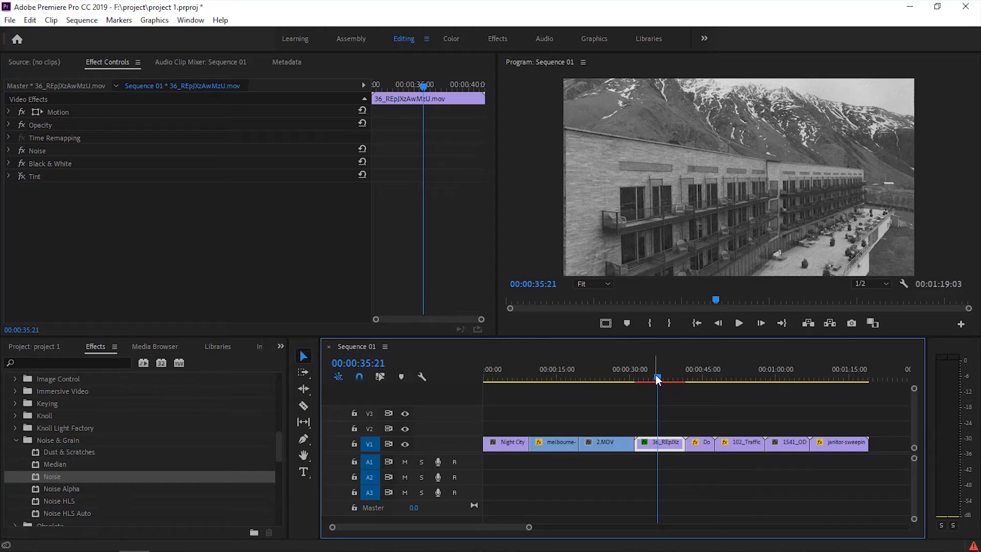
Step: Turn the Tint effect on the 36_REpJXzAwMzU.mov clip back on
{"action": "key", "text": "equal"}
{"action": "key", "text": "equal"}
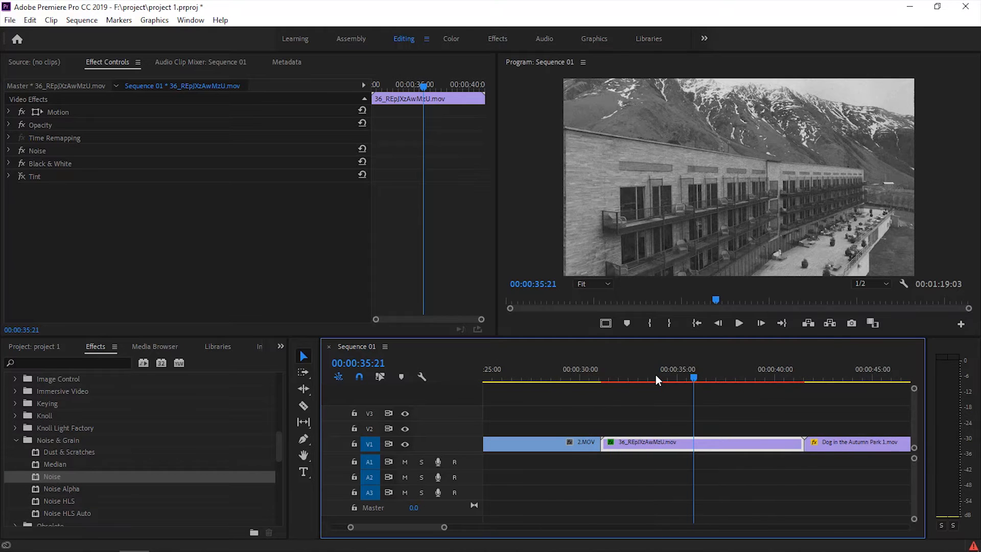
{"action": "left_click", "coordinate": [21, 176]}
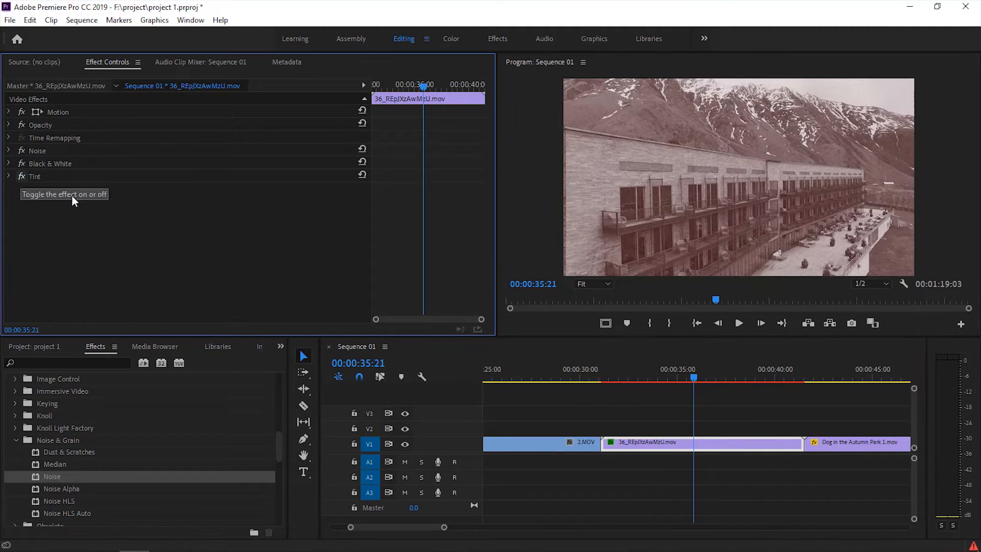
Step: Place the playhead at 00:00:34:06 and start keyframing the Noise effect's Amount of Noise there
{"action": "left_click", "coordinate": [664, 377]}
{"action": "left_click_drag", "start_coordinate": [371, 256], "coordinate": [262, 258]}
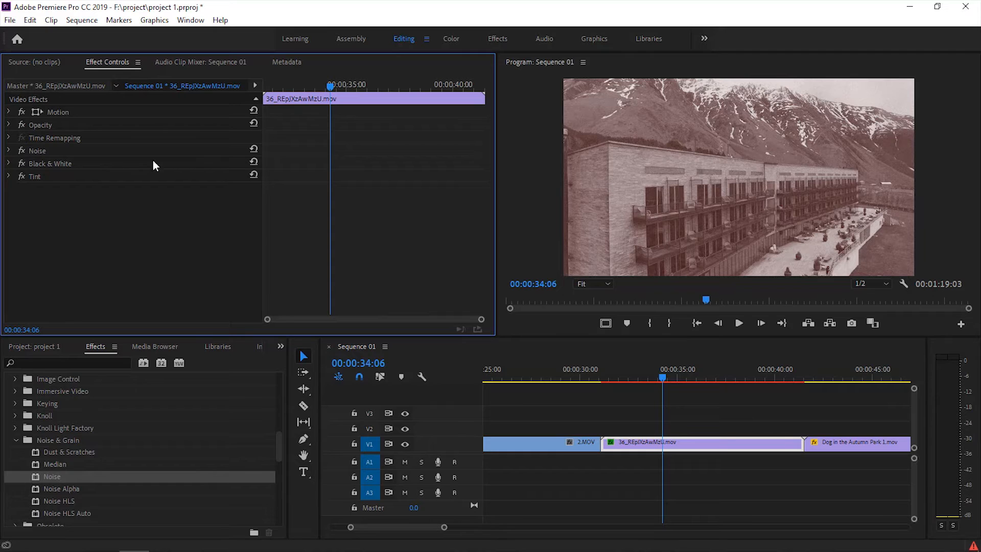
{"action": "left_click", "coordinate": [7, 151]}
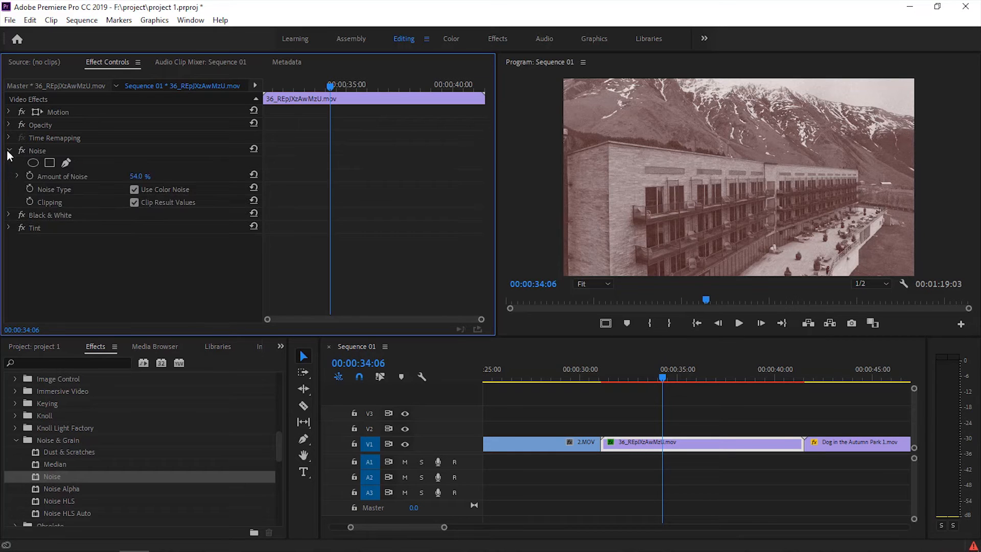
{"action": "left_click", "coordinate": [30, 177]}
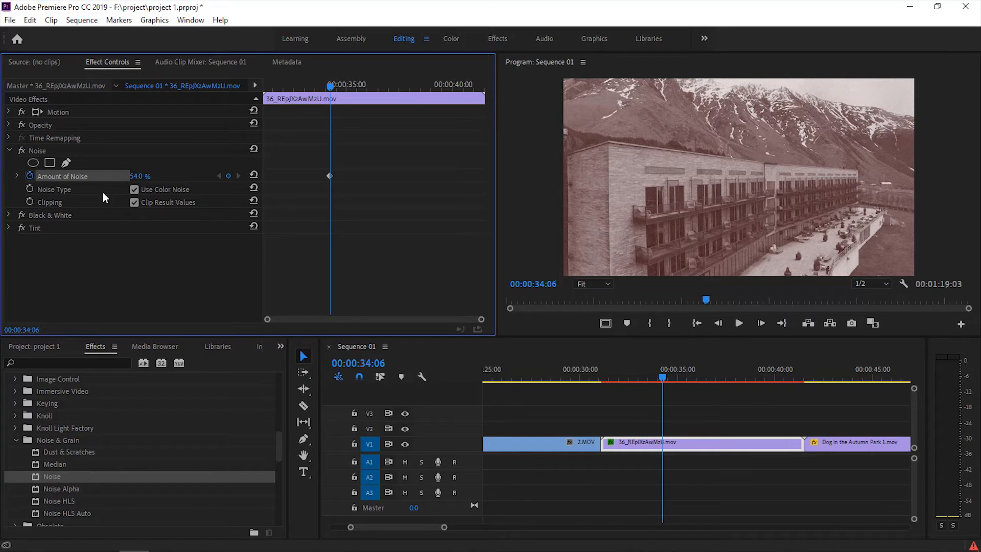
{"action": "left_click", "coordinate": [16, 175]}
{"action": "left_click", "coordinate": [10, 150]}
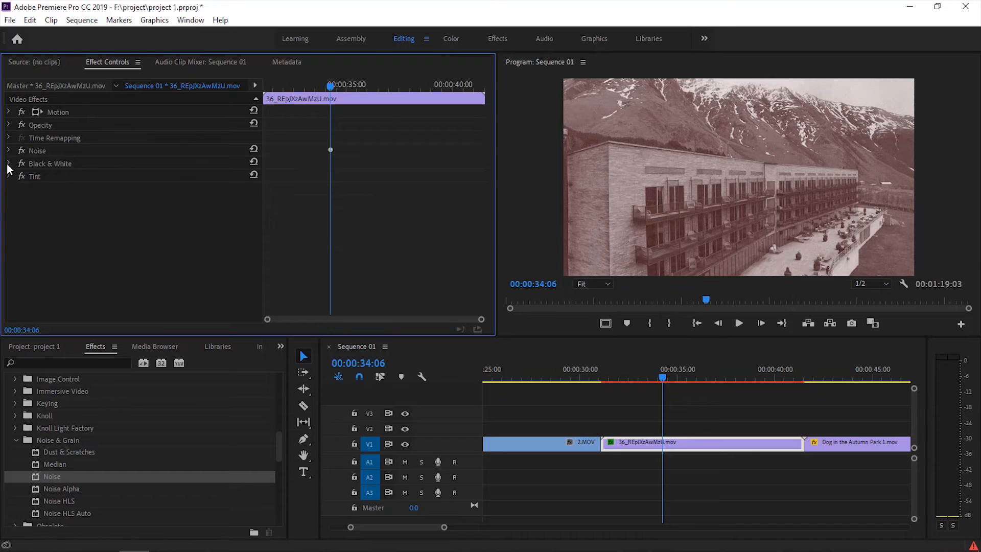
Step: Start keyframing the Tint effect's Amount to Tint at 00:00:34:06
{"action": "left_click", "coordinate": [9, 164]}
{"action": "left_click", "coordinate": [9, 163]}
{"action": "left_click", "coordinate": [9, 177]}
{"action": "left_click", "coordinate": [30, 228]}
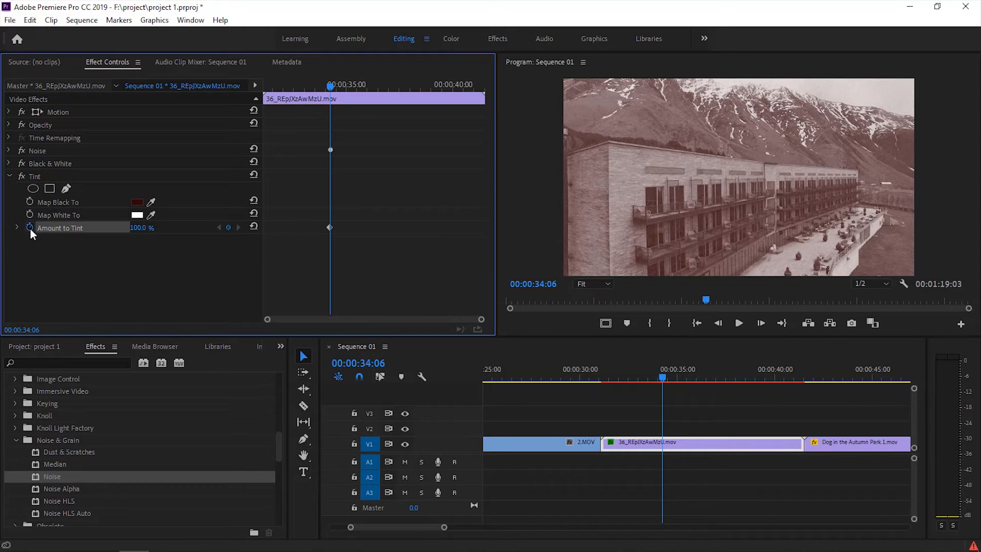
{"action": "left_click", "coordinate": [9, 176]}
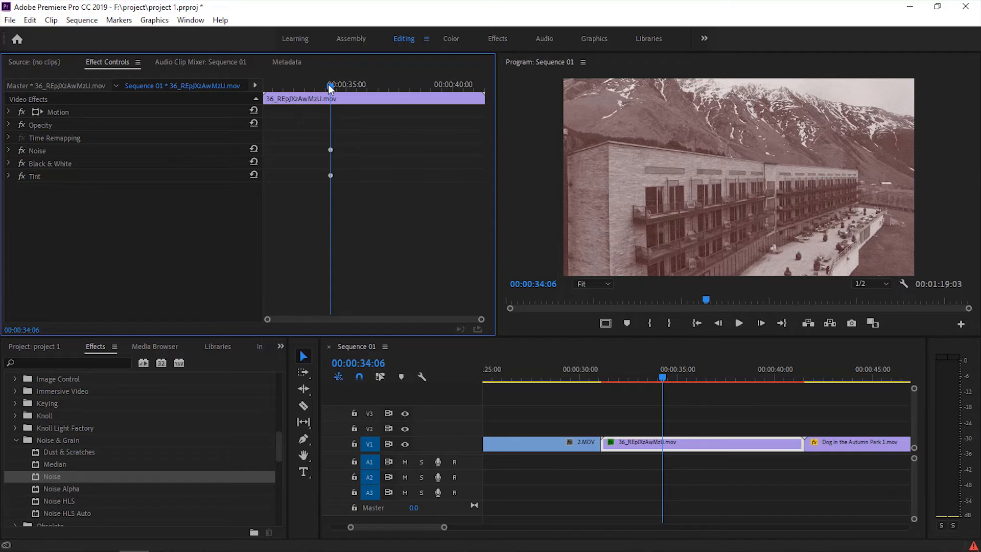
Step: Place the playhead on the clip's first frame, 00:00:31:02, and add an Amount of Noise keyframe there
{"action": "left_click", "coordinate": [596, 381]}
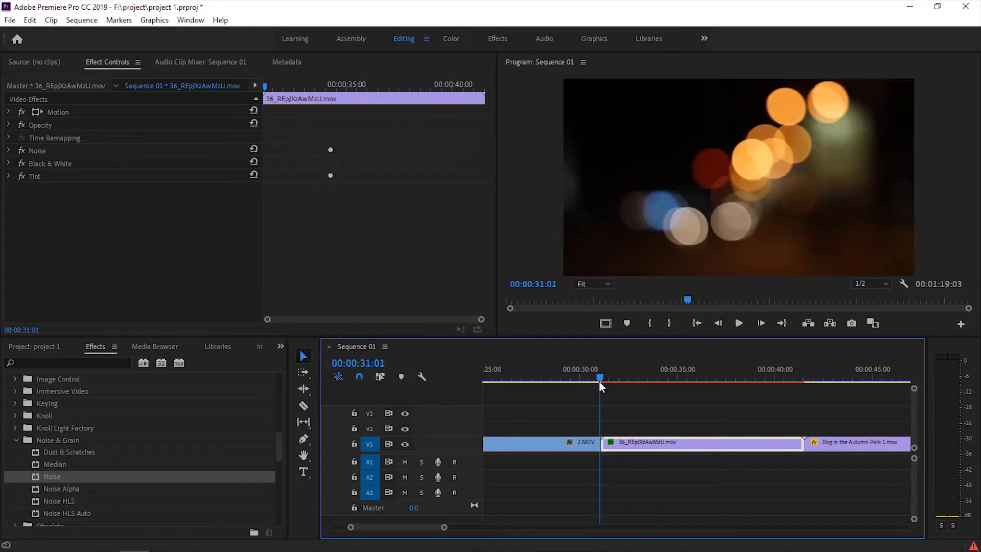
{"action": "key", "text": "Right"}
{"action": "left_click", "coordinate": [8, 151]}
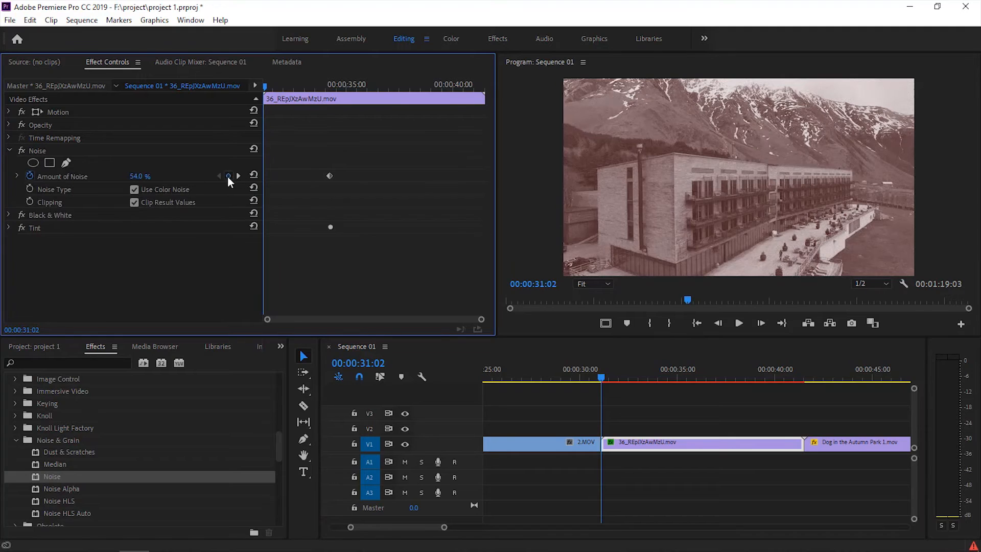
{"action": "left_click", "coordinate": [8, 150]}
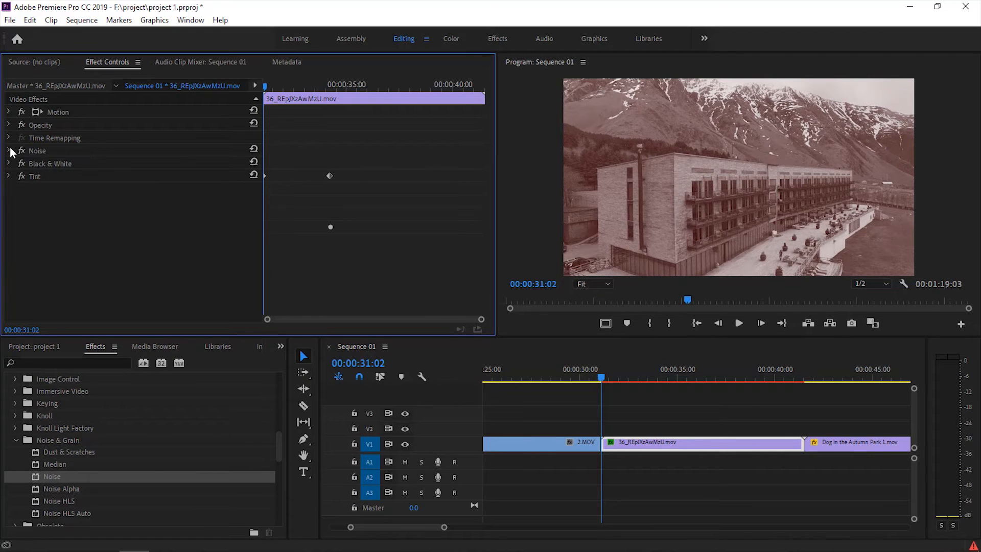
Step: Keyframe Amount to Tint at 00:00:31:02 with the tint lowered until the image is plain black and white, and preview the transition
{"action": "left_click", "coordinate": [8, 176]}
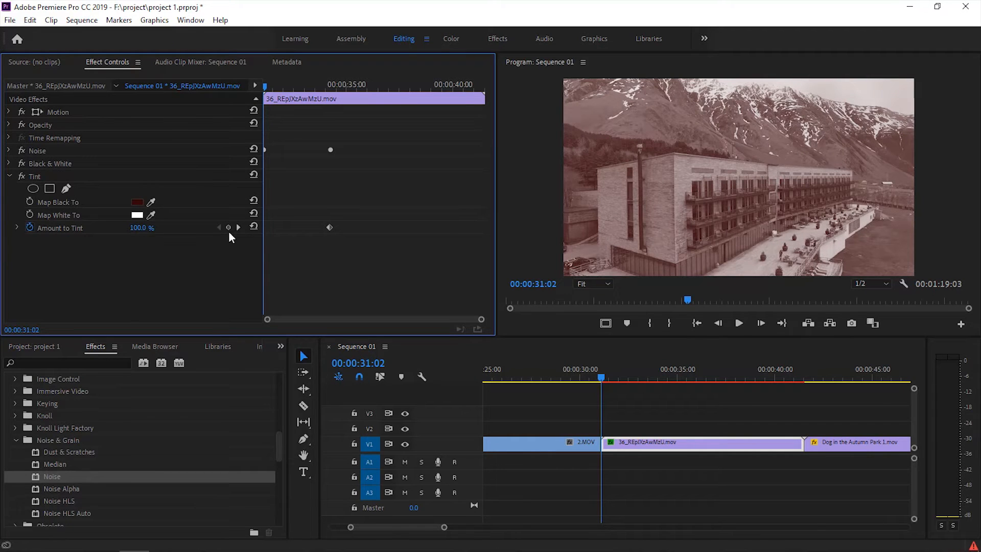
{"action": "left_click", "coordinate": [228, 228]}
{"action": "left_click_drag", "start_coordinate": [153, 228], "coordinate": [82, 228]}
{"action": "left_click", "coordinate": [9, 176]}
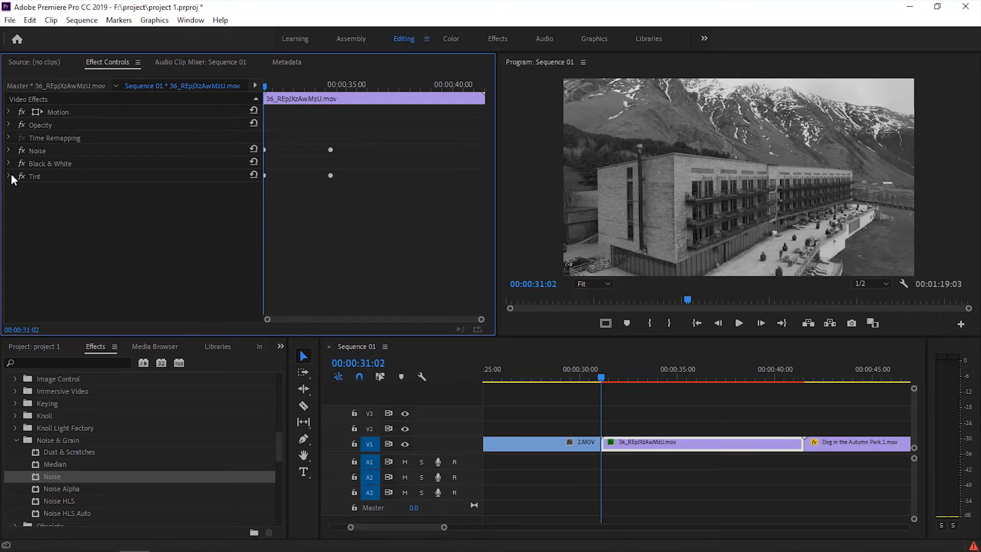
{"action": "key", "text": "space"}
{"action": "key", "text": "space"}
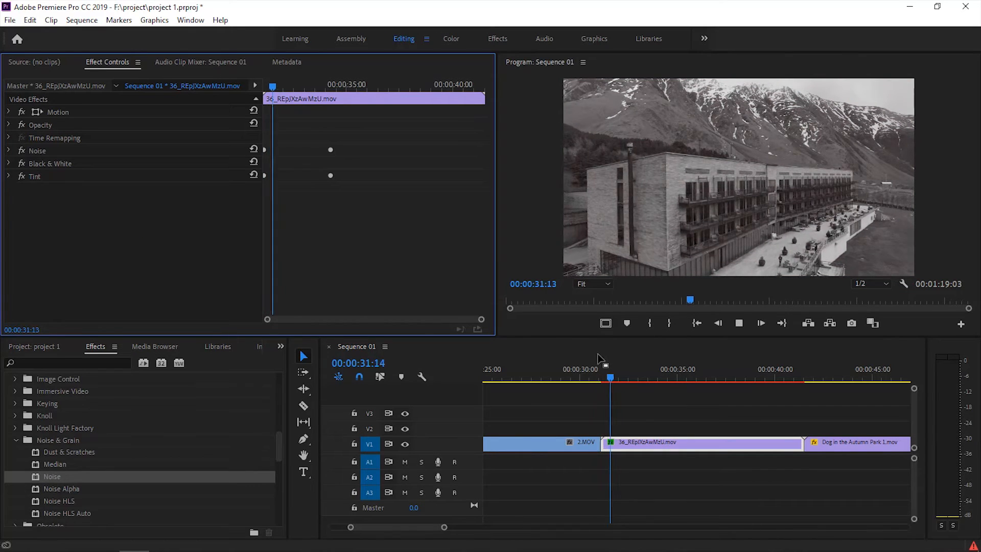
Step: Mark an in-to-out range from 00:00:30:14 to 00:00:41:18 around the clip and render it
{"action": "left_click", "coordinate": [592, 371]}
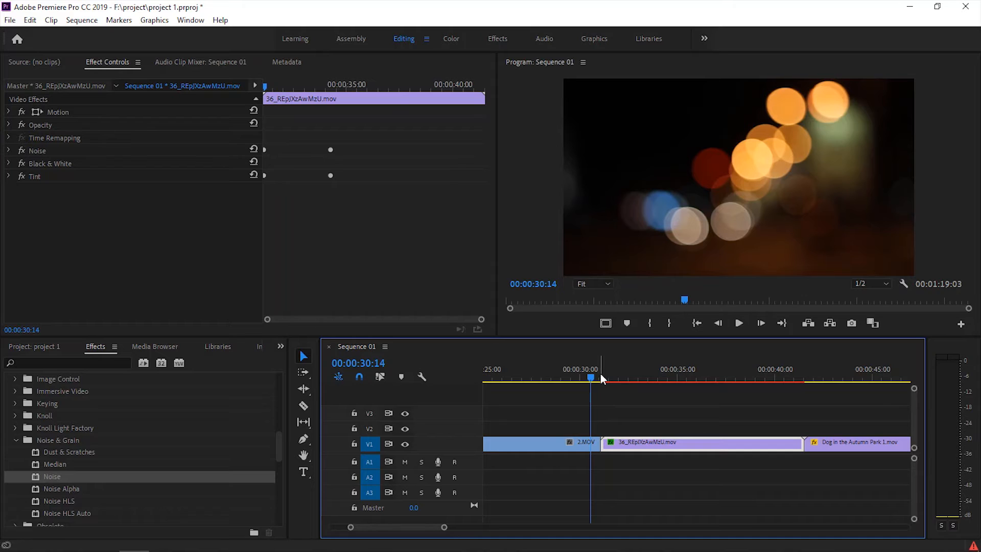
{"action": "left_click", "coordinate": [807, 370]}
{"action": "key", "text": "o"}
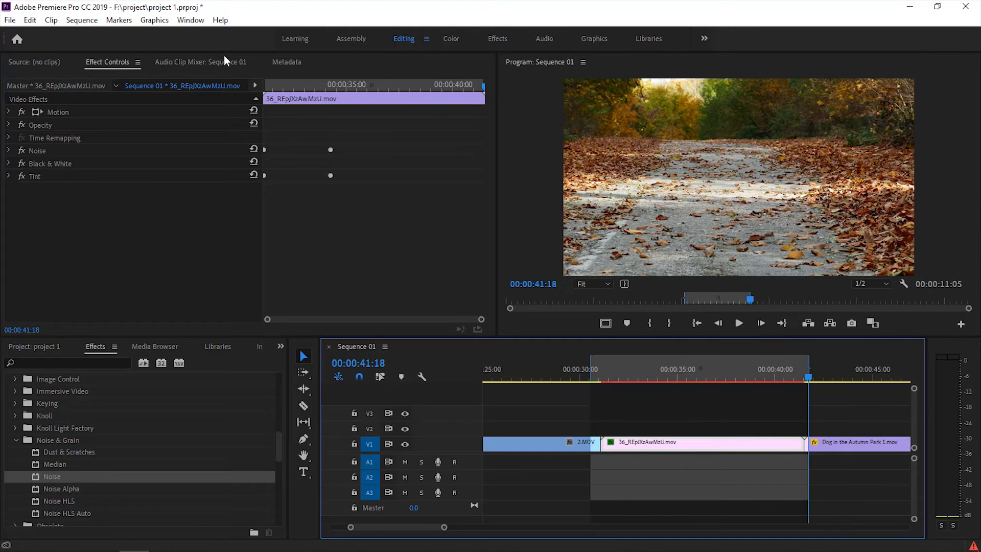
{"action": "left_click", "coordinate": [82, 22]}
{"action": "left_click", "coordinate": [109, 65]}
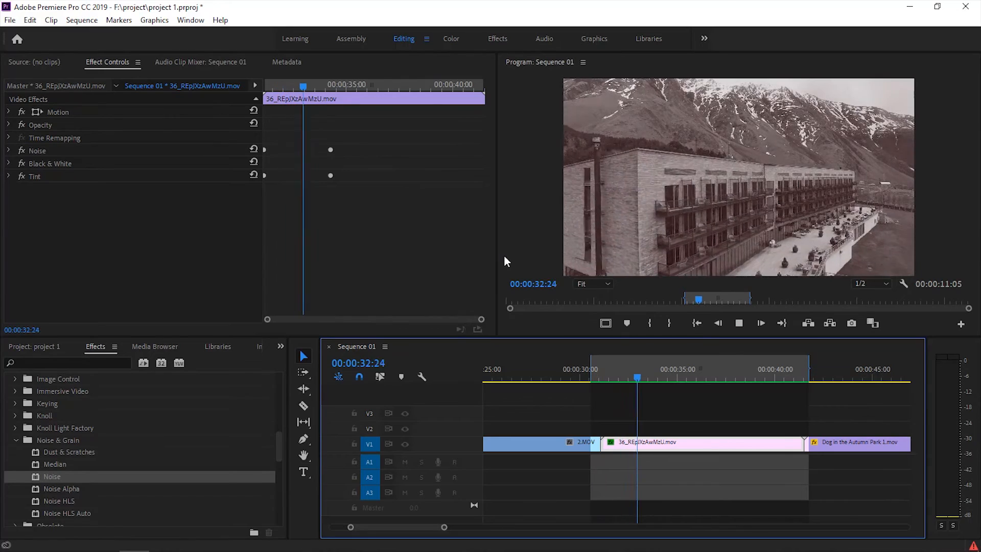
Step: Clear the in and out points and play the rendered clip from just before its start
{"action": "right_click", "coordinate": [702, 369]}
{"action": "left_click", "coordinate": [750, 203]}
{"action": "left_click", "coordinate": [590, 369]}
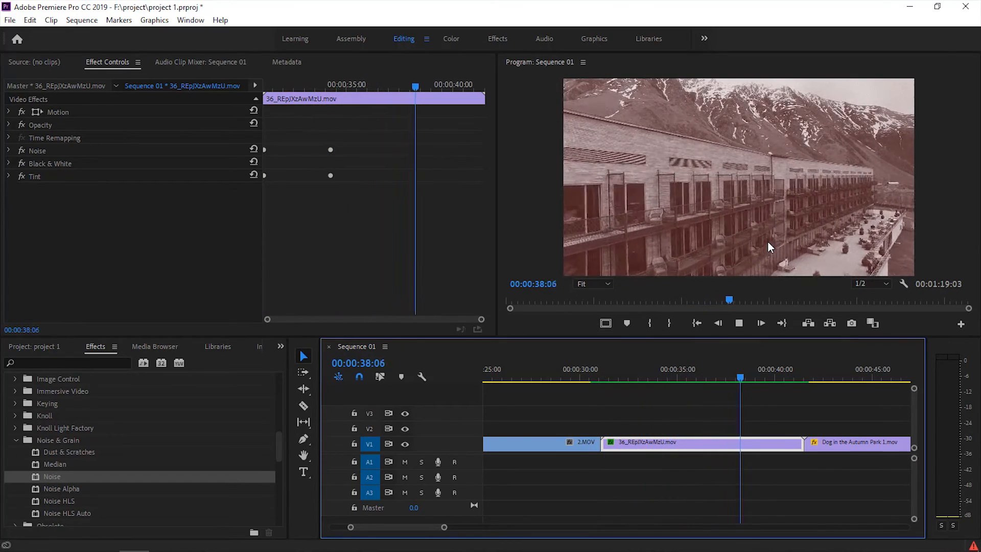
{"action": "key", "text": "space"}
Step: Look through the clips that follow in the sequence: the autumn dog, city traffic and night building shots
{"action": "scroll", "coordinate": [685, 379], "scroll_direction": "down", "scroll_amount": 1}
{"action": "scroll", "coordinate": [685, 383], "scroll_direction": "down", "scroll_amount": 5}
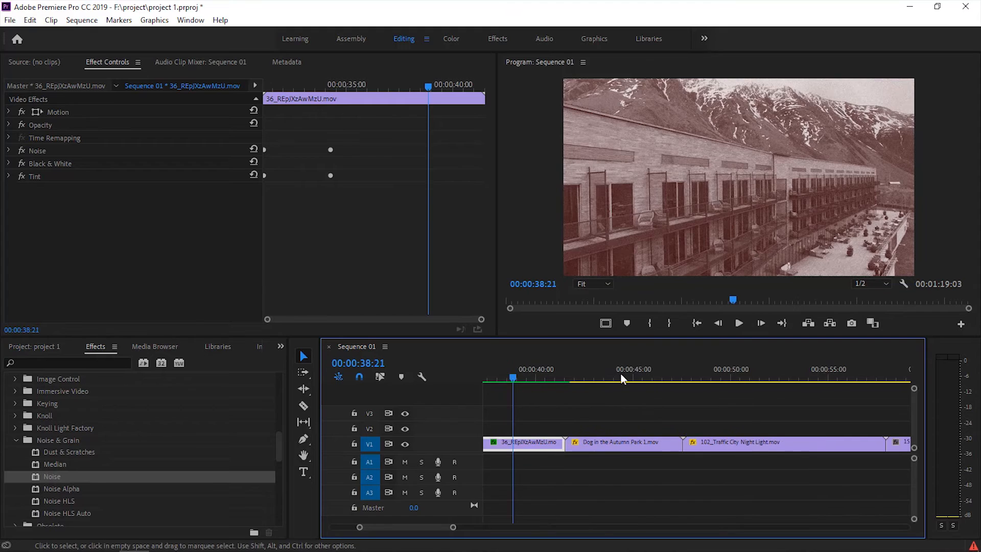
{"action": "left_click", "coordinate": [619, 373]}
{"action": "scroll", "coordinate": [640, 386], "scroll_direction": "up", "scroll_amount": 2}
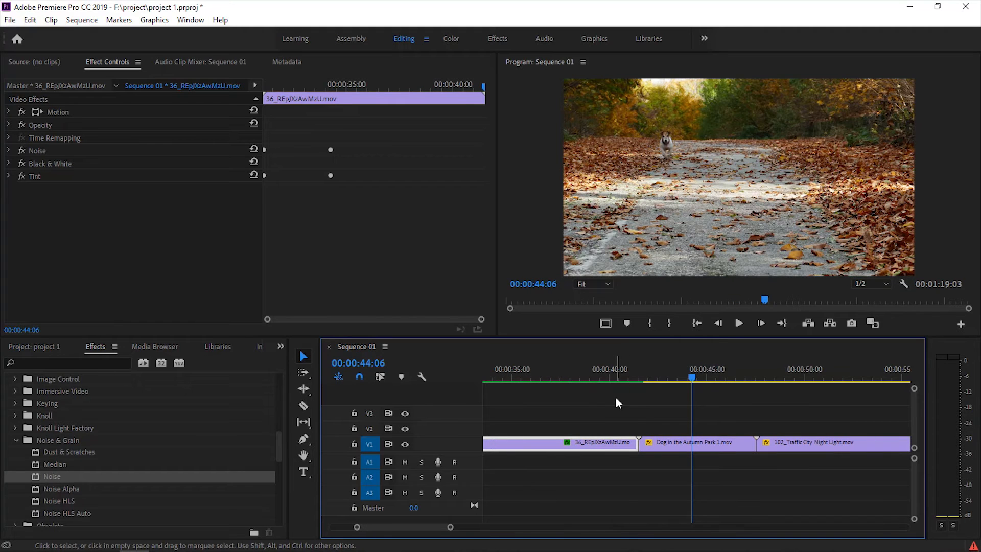
{"action": "scroll", "coordinate": [616, 398], "scroll_direction": "down", "scroll_amount": 4}
{"action": "left_click", "coordinate": [839, 379]}
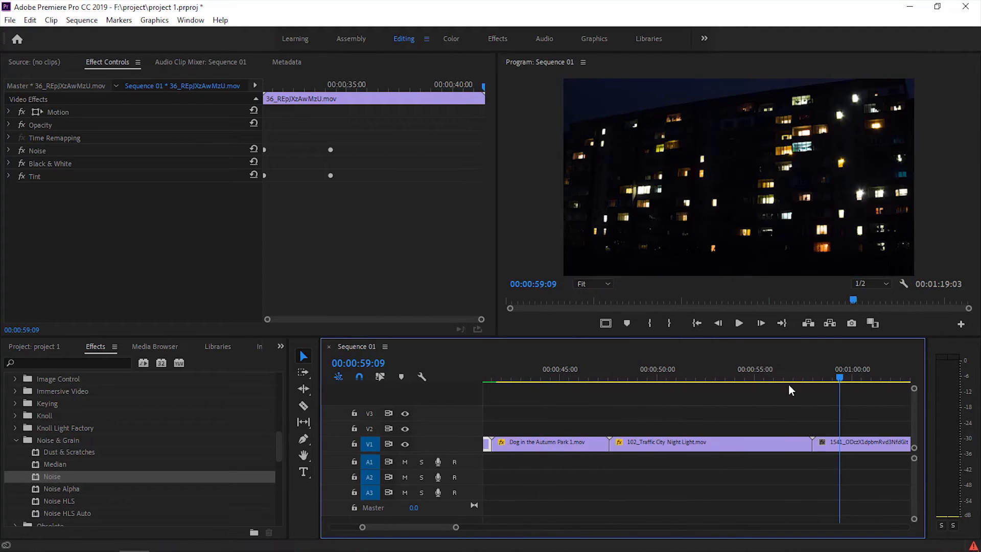
{"action": "left_click", "coordinate": [713, 380]}
{"action": "key", "text": "minus"}
{"action": "key", "text": "minus"}
{"action": "key", "text": "minus"}
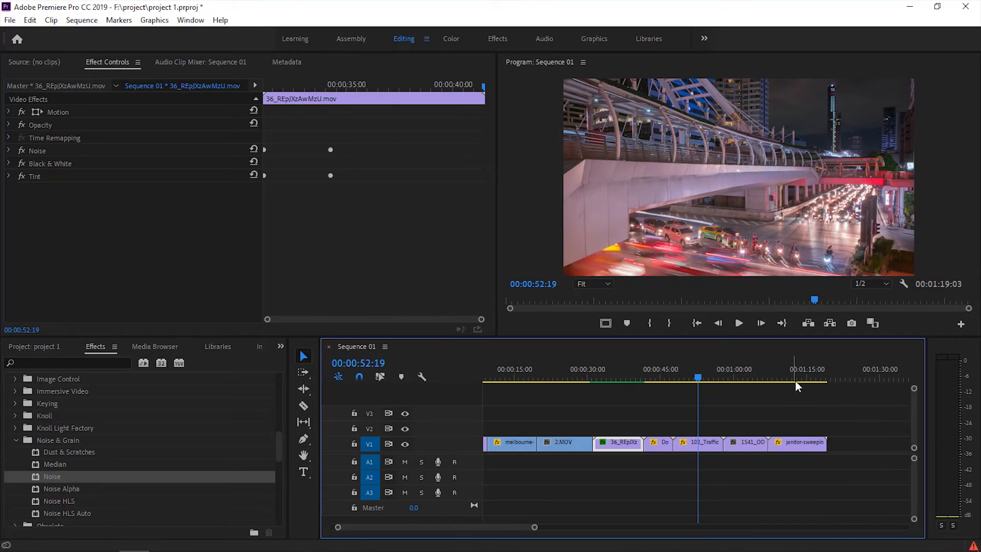
Step: Move the playhead to 00:01:12:08 and select the janitor-sweeping-floor-in-dark-hallway clip
{"action": "left_click", "coordinate": [794, 380]}
{"action": "key", "text": "equal"}
{"action": "key", "text": "equal"}
{"action": "key", "text": "equal"}
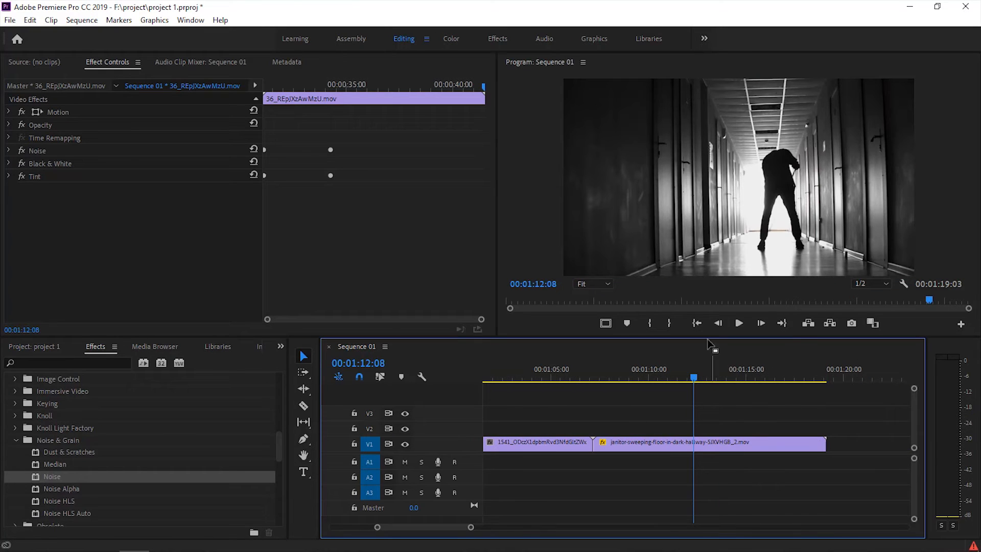
{"action": "left_click", "coordinate": [664, 443]}
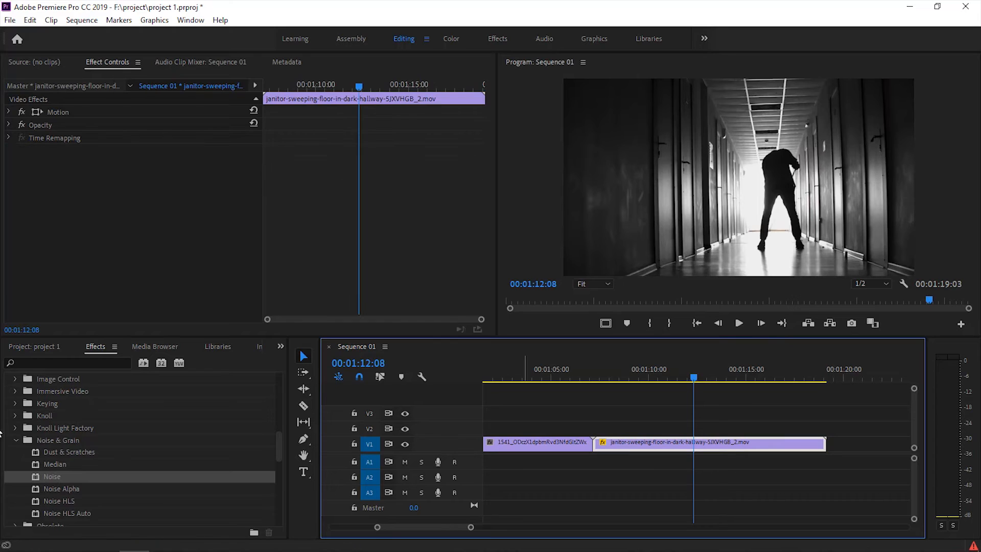
Step: Search the effects for "tin" and apply the Tint effect to the janitor clip
{"action": "left_click", "coordinate": [17, 440]}
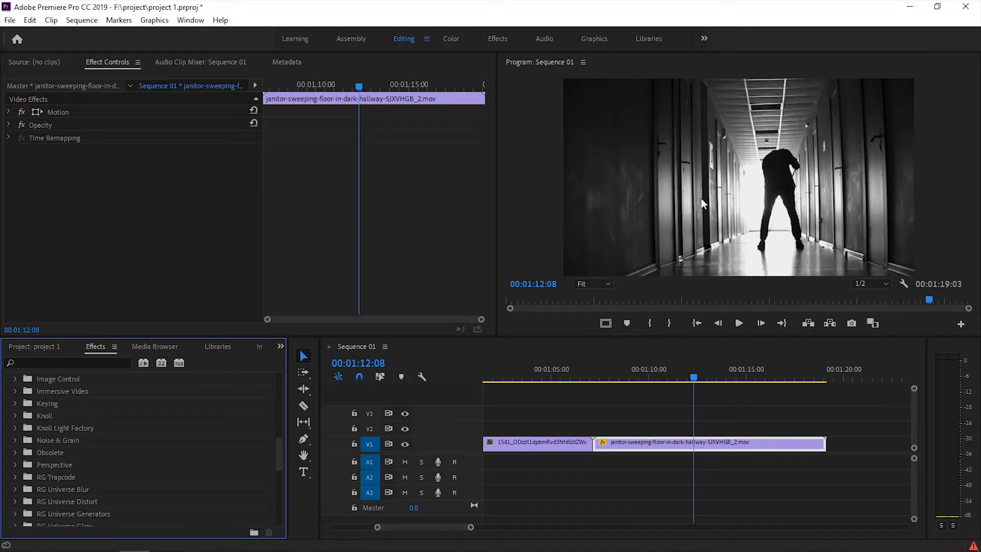
{"action": "left_click", "coordinate": [51, 363]}
{"action": "type", "text": "int"}
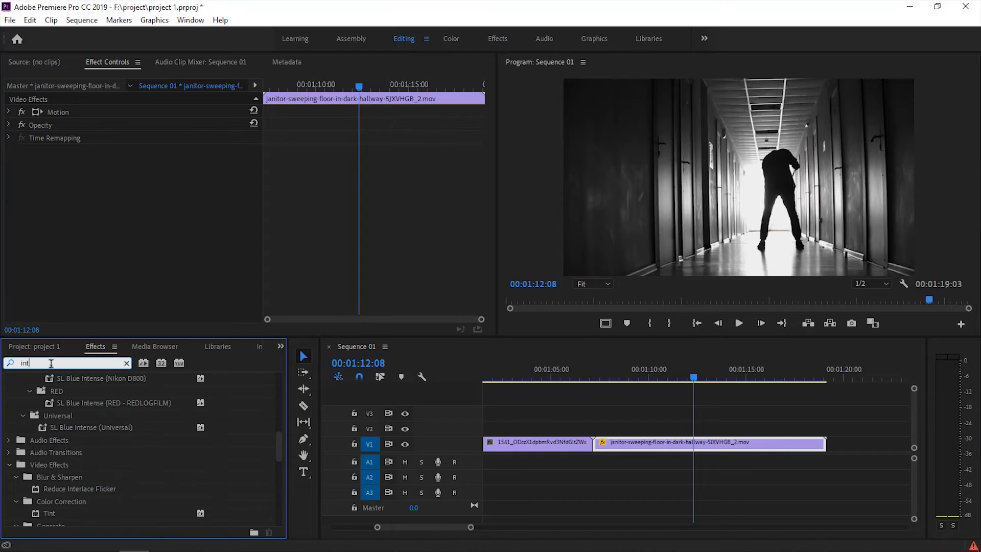
{"action": "key", "text": "BackSpace"}
{"action": "key", "text": "BackSpace"}
{"action": "key", "text": "BackSpace"}
{"action": "type", "text": "tin"}
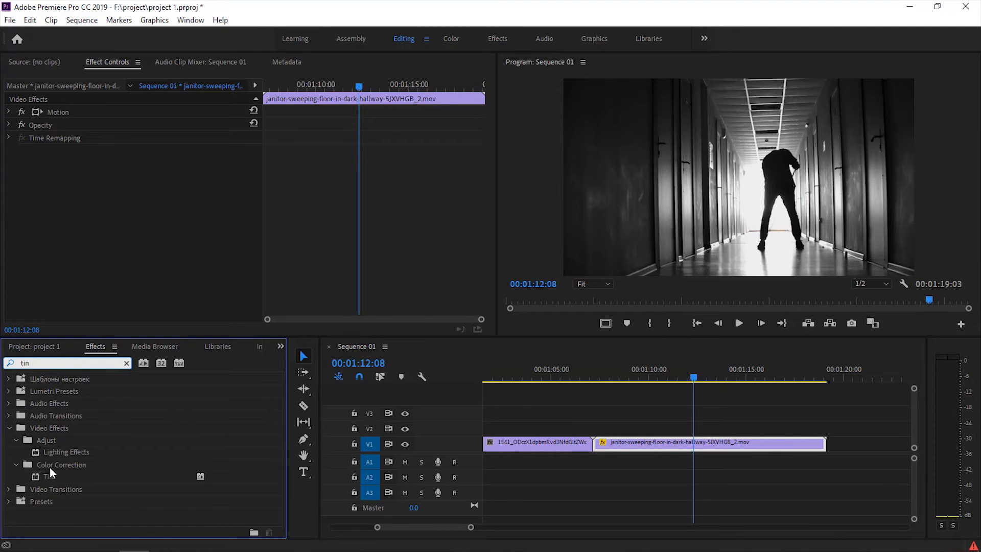
{"action": "left_click_drag", "start_coordinate": [50, 476], "coordinate": [123, 240]}
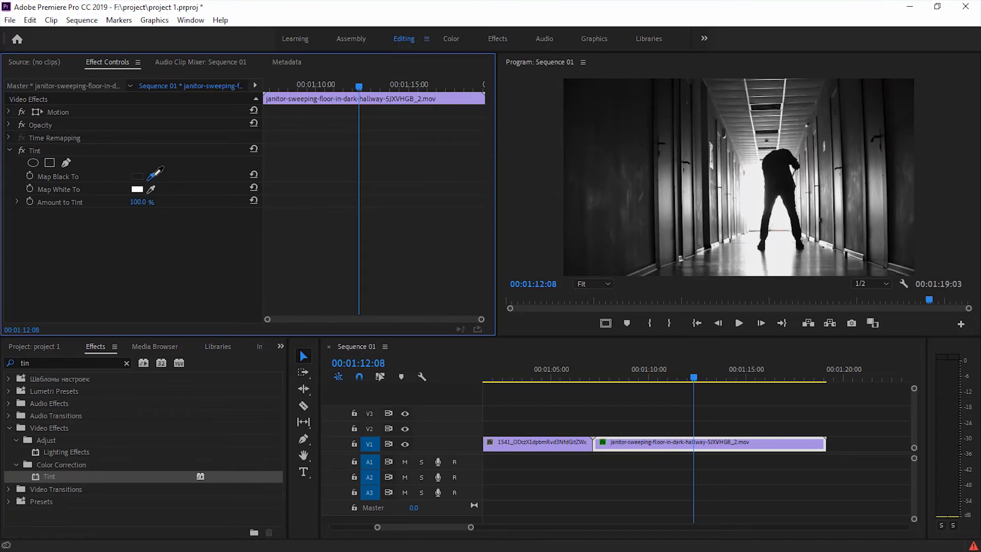
Step: Set the Tint effect's Map Black To color to a dark brown with a hue of about 39°
{"action": "left_click", "coordinate": [136, 176]}
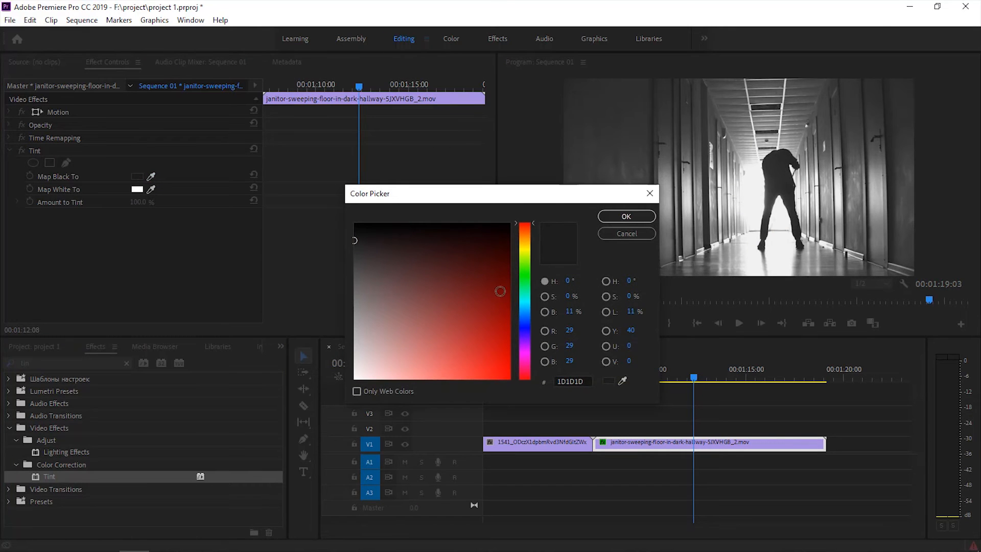
{"action": "left_click_drag", "start_coordinate": [528, 261], "coordinate": [528, 240]}
{"action": "left_click", "coordinate": [451, 291]}
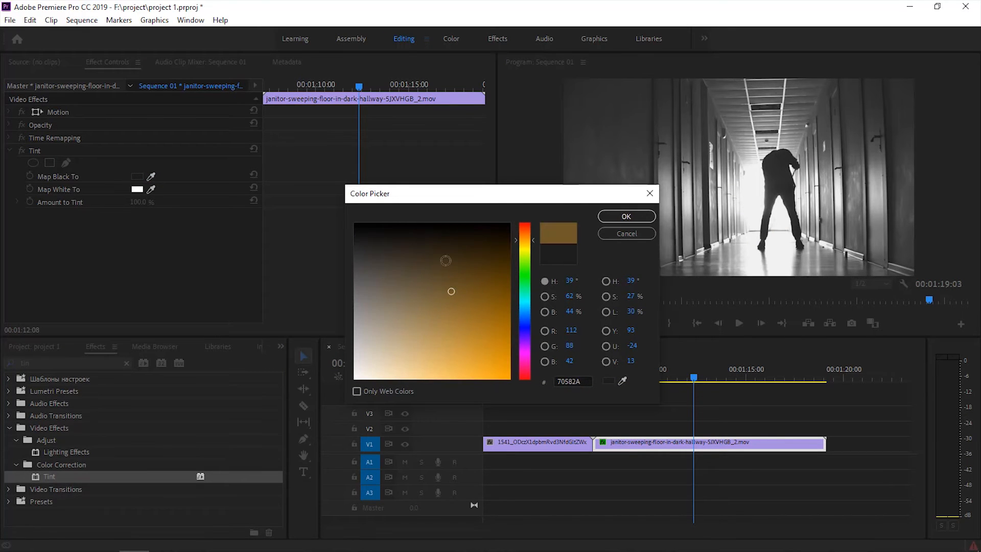
{"action": "left_click", "coordinate": [627, 216]}
Step: Set the Tint effect's Map White To color to a light orange, then clear the effects search
{"action": "left_click", "coordinate": [137, 189]}
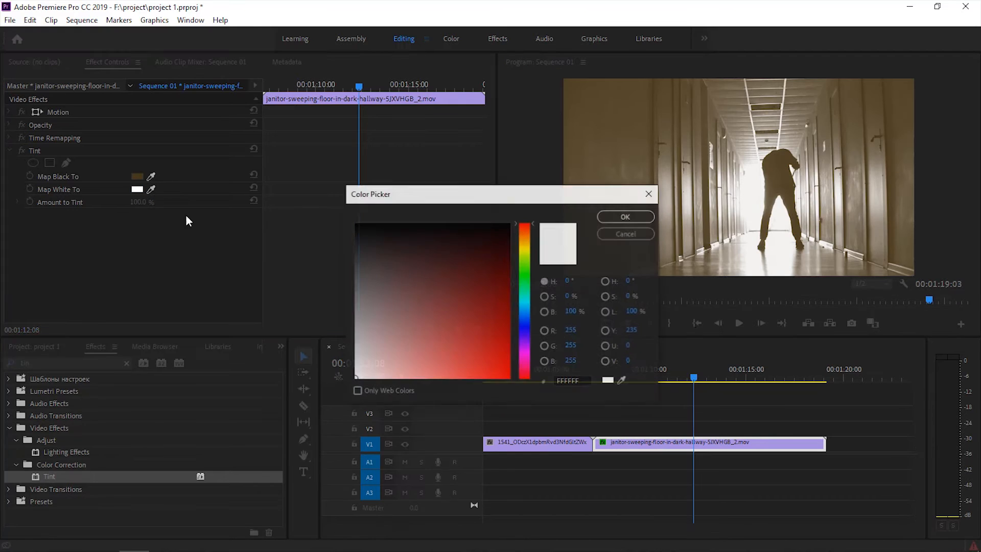
{"action": "left_click", "coordinate": [526, 245]}
{"action": "left_click", "coordinate": [527, 238]}
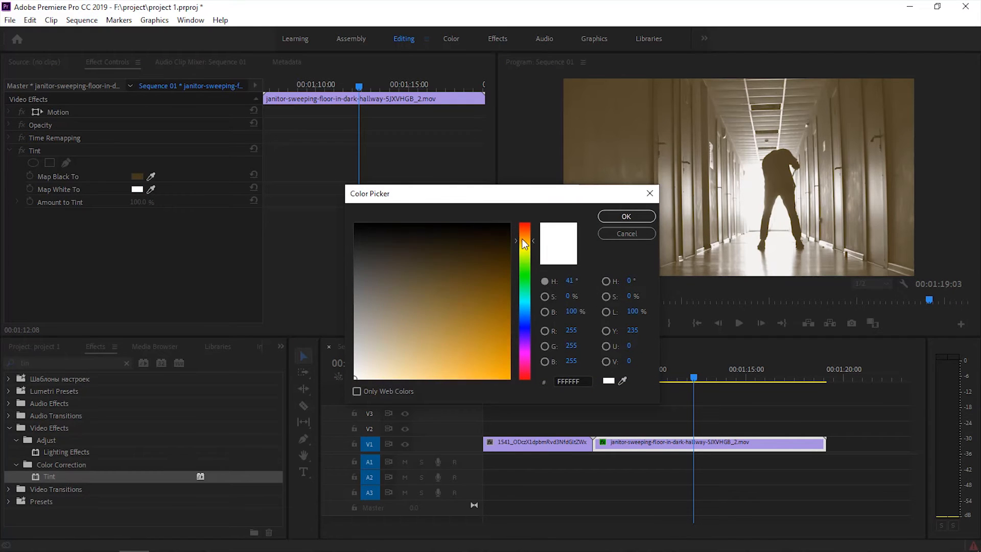
{"action": "left_click_drag", "start_coordinate": [410, 358], "coordinate": [425, 363]}
{"action": "left_click", "coordinate": [626, 216]}
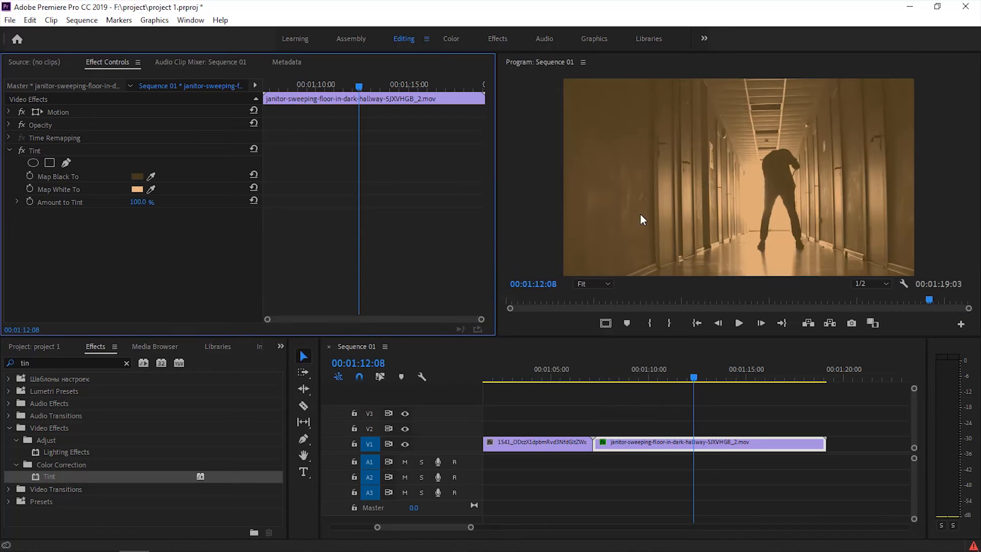
{"action": "left_click", "coordinate": [9, 151]}
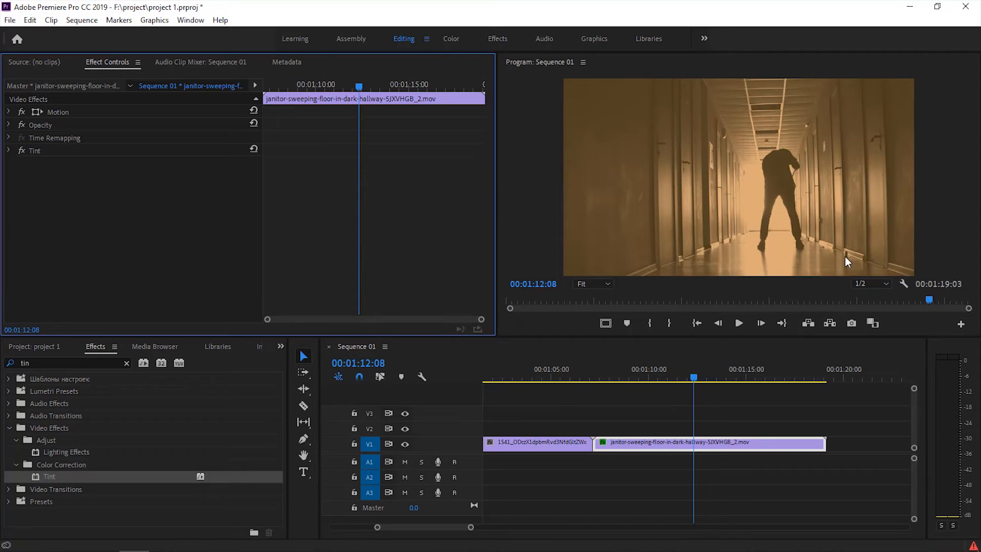
{"action": "left_click", "coordinate": [126, 363]}
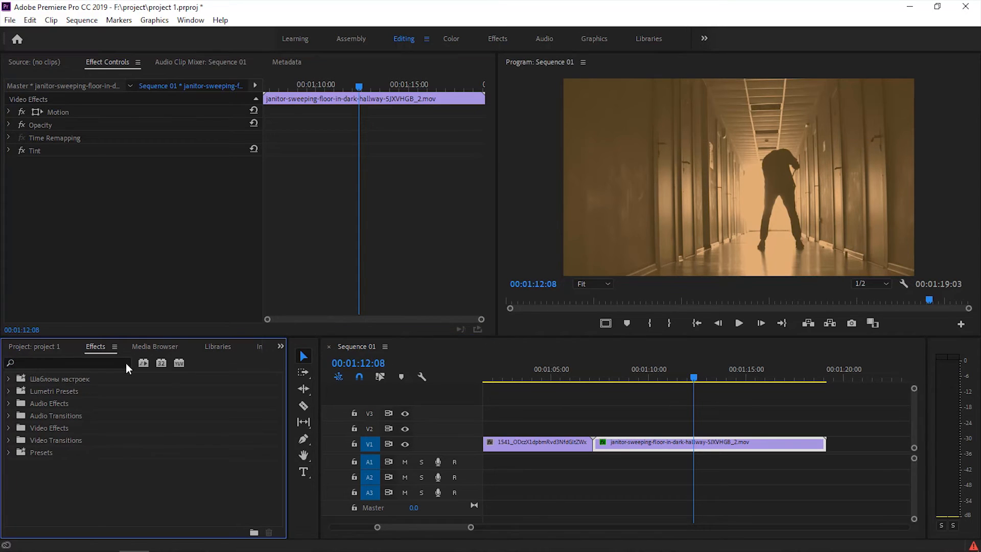
Step: Search the effects for "blur", apply Gaussian Blur to the janitor clip, and clear the effects search
{"action": "left_click", "coordinate": [76, 362]}
{"action": "type", "text": "bl"}
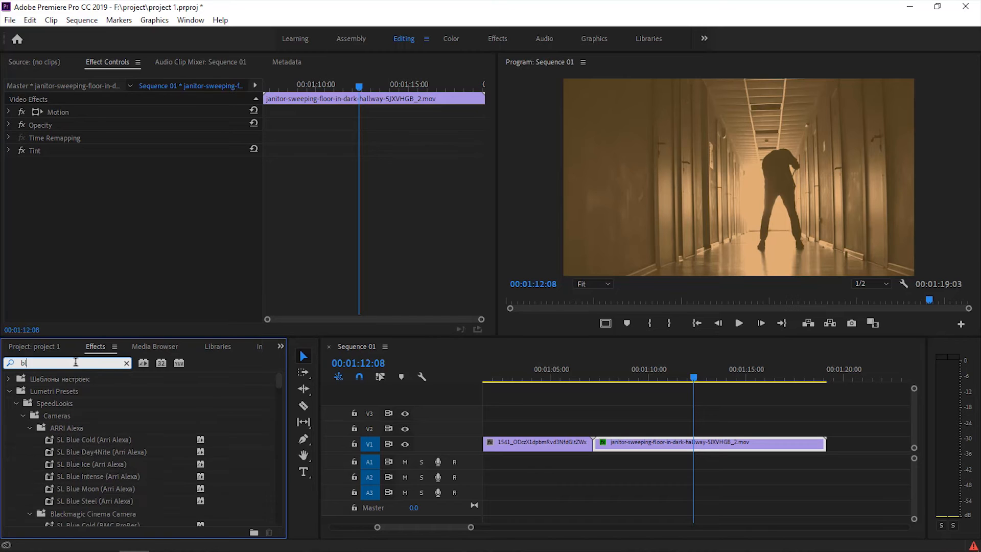
{"action": "type", "text": "ur"}
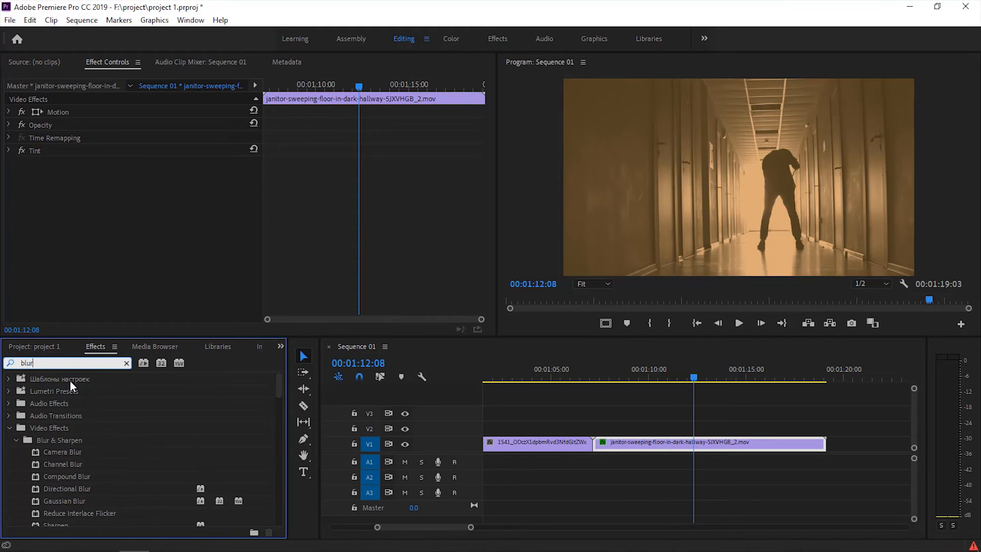
{"action": "scroll", "coordinate": [35, 439], "scroll_direction": "down", "scroll_amount": 1}
{"action": "double_click", "coordinate": [53, 475]}
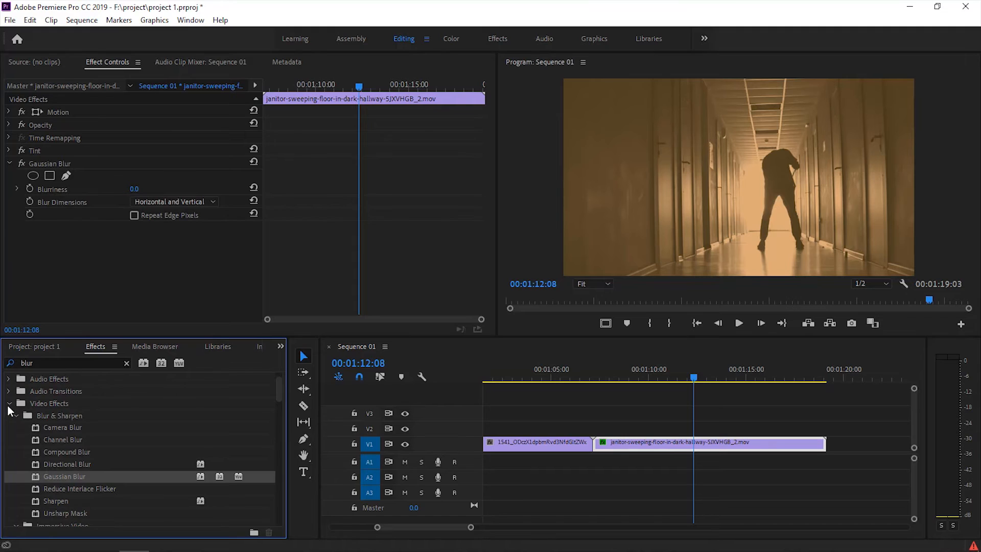
{"action": "left_click", "coordinate": [9, 403]}
{"action": "left_click", "coordinate": [9, 415]}
{"action": "left_click", "coordinate": [126, 363]}
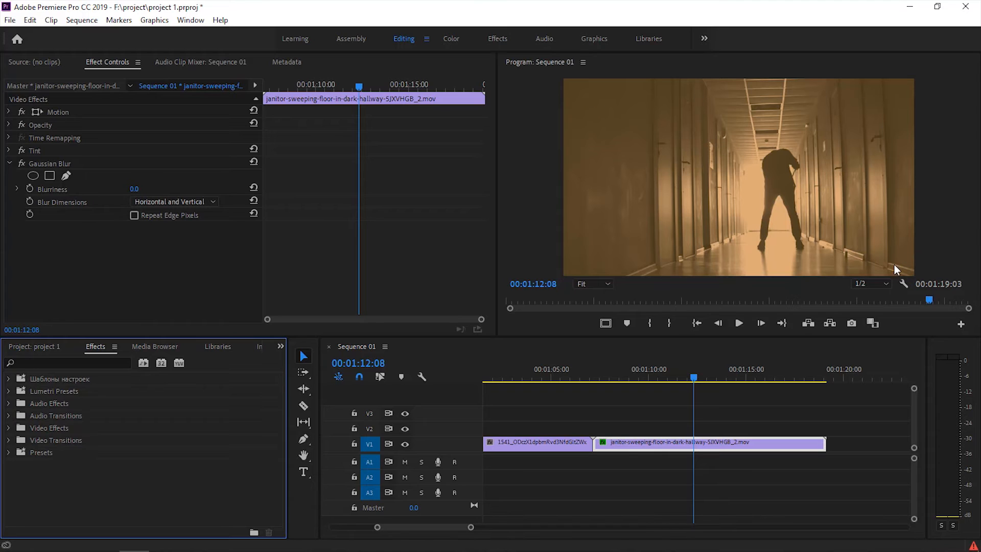
Step: Add an elliptical mask to the Gaussian Blur, widen it across the janitor, and set Blurriness to 112.0
{"action": "left_click_drag", "start_coordinate": [131, 191], "coordinate": [149, 192]}
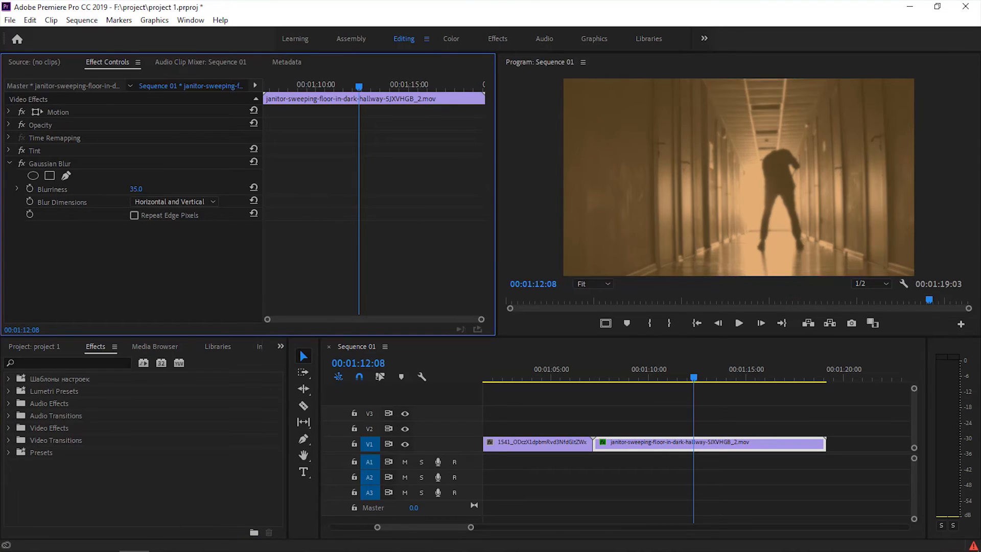
{"action": "left_click", "coordinate": [34, 176]}
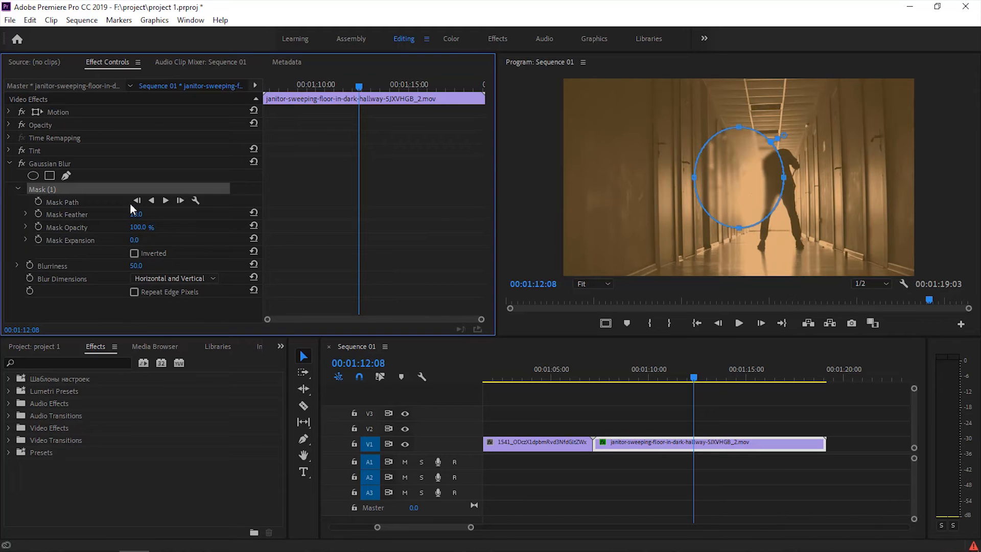
{"action": "left_click_drag", "start_coordinate": [784, 181], "coordinate": [825, 177]}
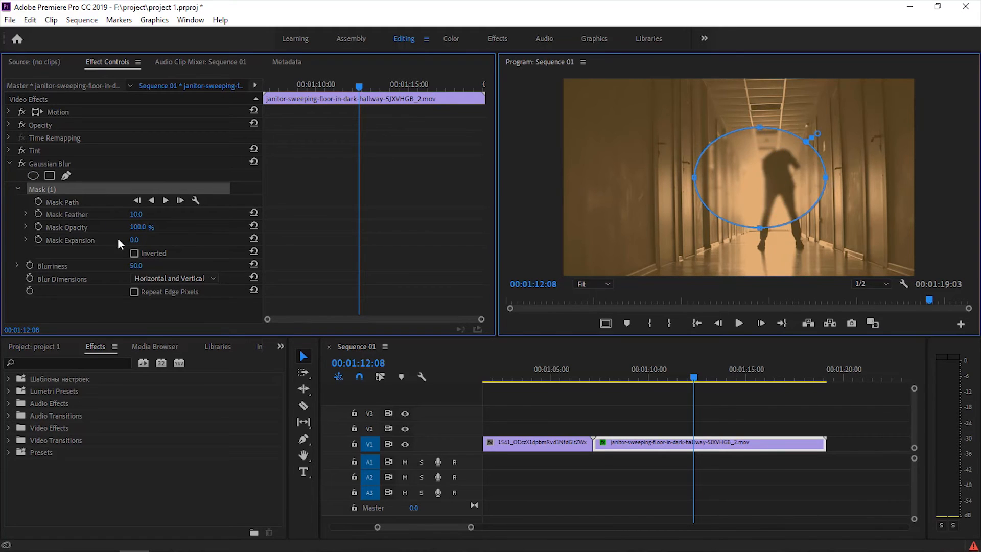
{"action": "left_click_drag", "start_coordinate": [137, 266], "coordinate": [145, 267]}
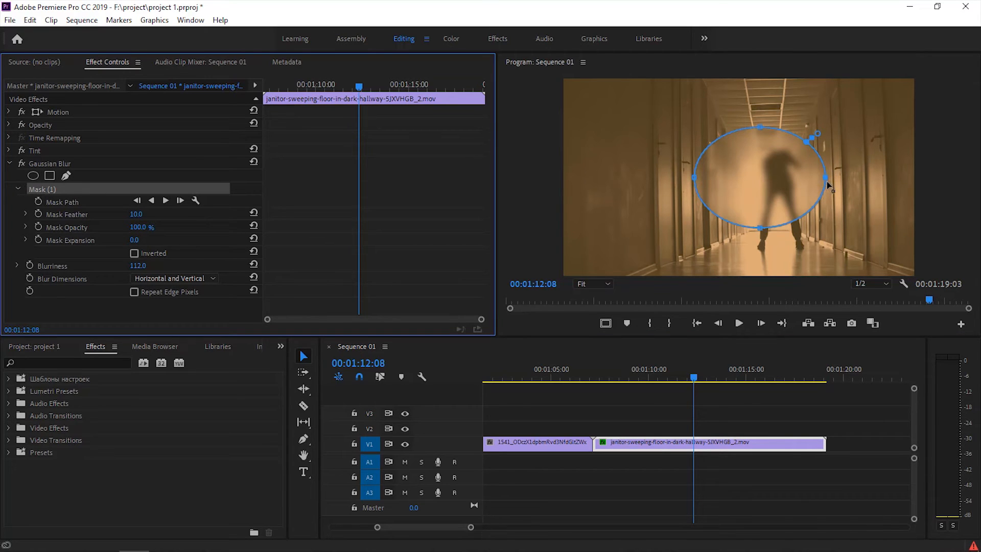
Step: Stretch the elliptical mask to all four frame edges, with Mask Feather at 111.2 and Mask Opacity at 99.0 %
{"action": "left_click_drag", "start_coordinate": [826, 182], "coordinate": [914, 178]}
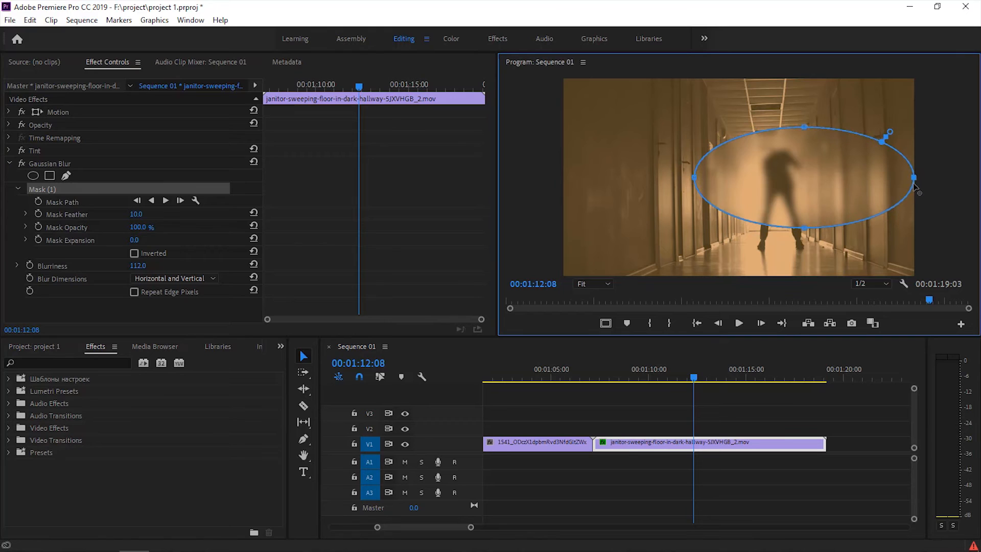
{"action": "left_click_drag", "start_coordinate": [695, 183], "coordinate": [562, 177]}
{"action": "left_click_drag", "start_coordinate": [738, 227], "coordinate": [738, 275]}
{"action": "left_click_drag", "start_coordinate": [737, 128], "coordinate": [740, 80]}
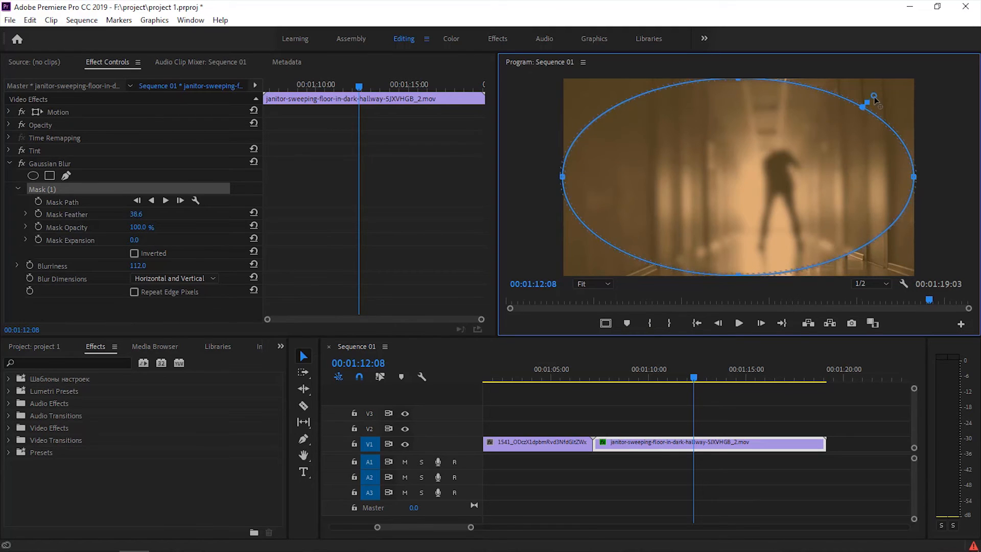
{"action": "mouse_move", "coordinate": [875, 98]}
{"action": "left_mouse_down"}
{"action": "mouse_move", "coordinate": [902, 84]}
{"action": "mouse_move", "coordinate": [881, 87]}
{"action": "left_mouse_up"}
{"action": "mouse_move", "coordinate": [147, 228]}
{"action": "left_mouse_down"}
{"action": "mouse_move", "coordinate": [96, 229]}
{"action": "mouse_move", "coordinate": [147, 228]}
{"action": "left_mouse_up"}
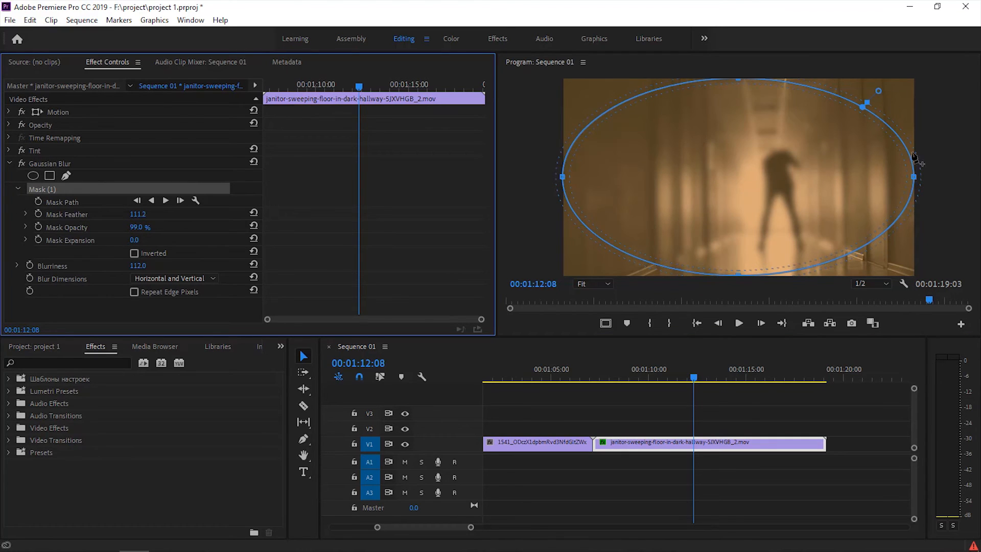
Step: Add points to the mask outline near the frame corners and pull both lower points and the upper-right point outward
{"action": "left_click", "coordinate": [617, 106]}
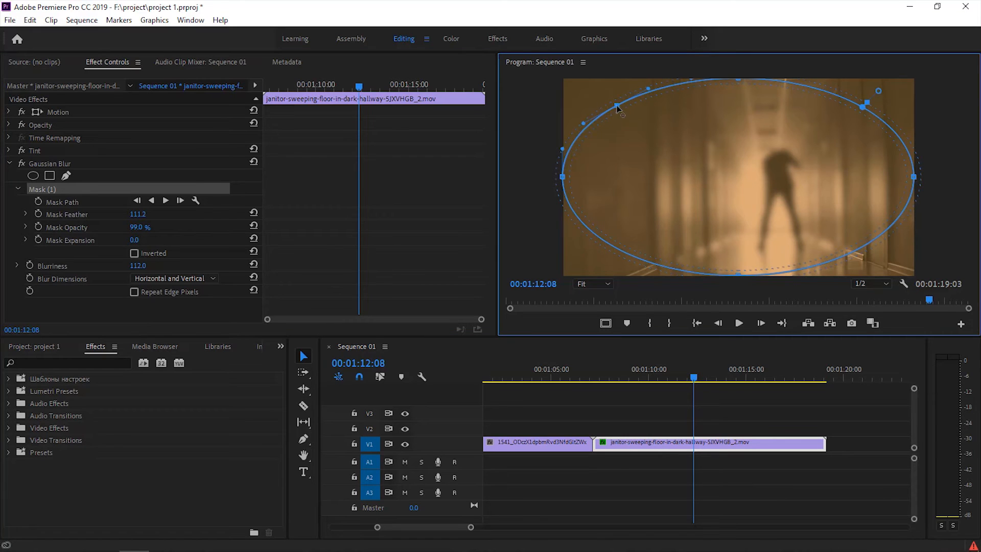
{"action": "left_click_drag", "start_coordinate": [616, 106], "coordinate": [553, 76]}
{"action": "key", "text": "ctrl+z"}
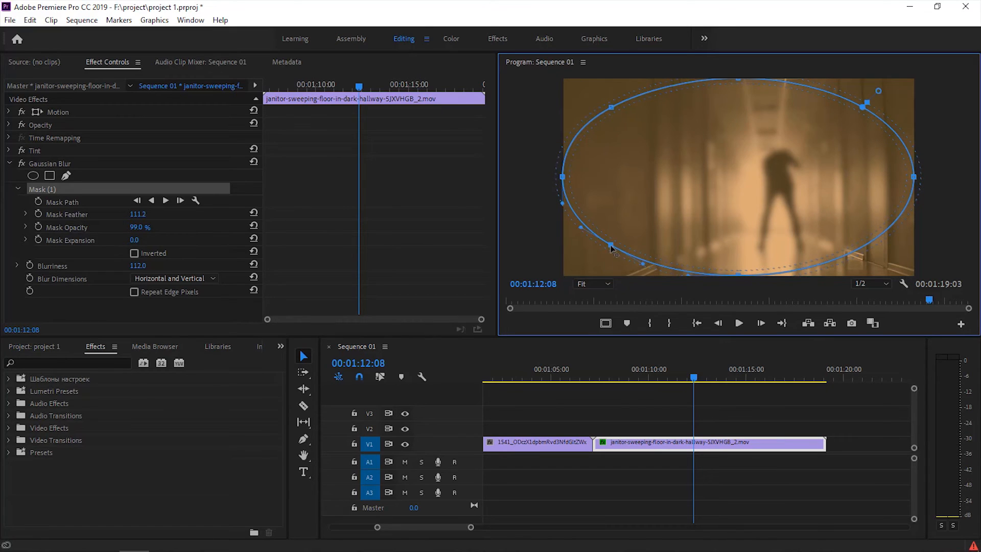
{"action": "left_click_drag", "start_coordinate": [609, 245], "coordinate": [600, 254]}
{"action": "left_click_drag", "start_coordinate": [866, 247], "coordinate": [871, 255]}
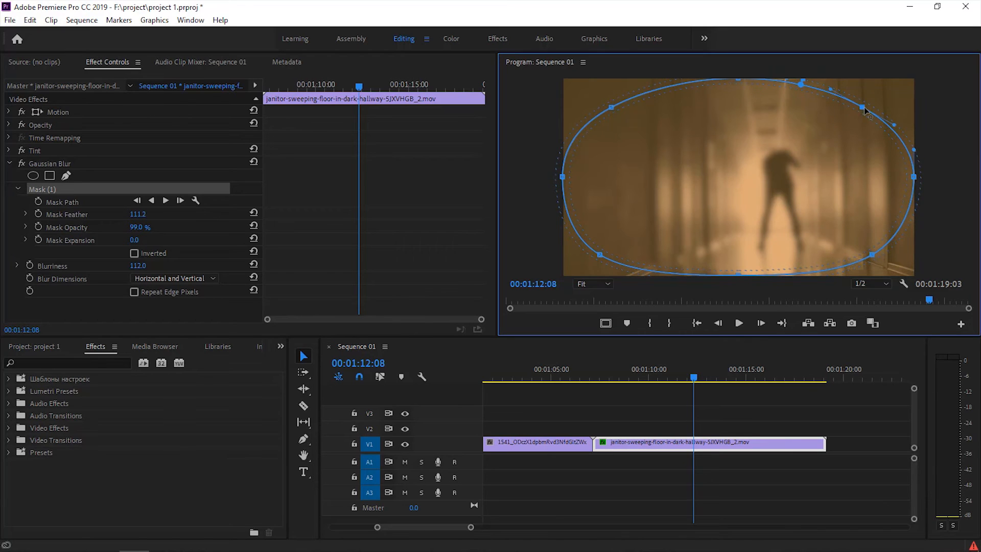
{"action": "left_click_drag", "start_coordinate": [864, 108], "coordinate": [878, 98]}
Step: Invert the Gaussian Blur mask so the blur falls outside the ellipse, and collapse the mask settings
{"action": "left_click", "coordinate": [9, 164]}
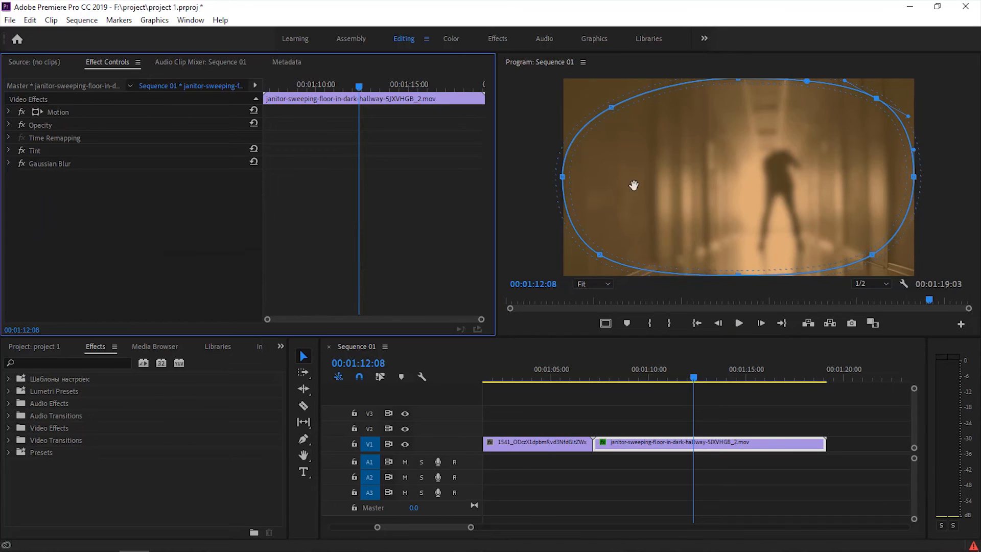
{"action": "left_click", "coordinate": [9, 164]}
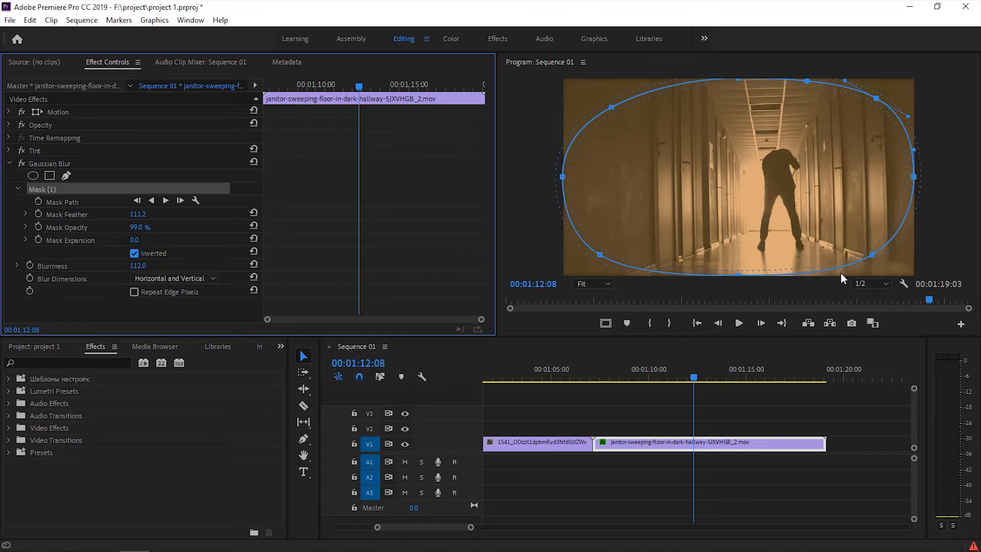
{"action": "left_click", "coordinate": [18, 190]}
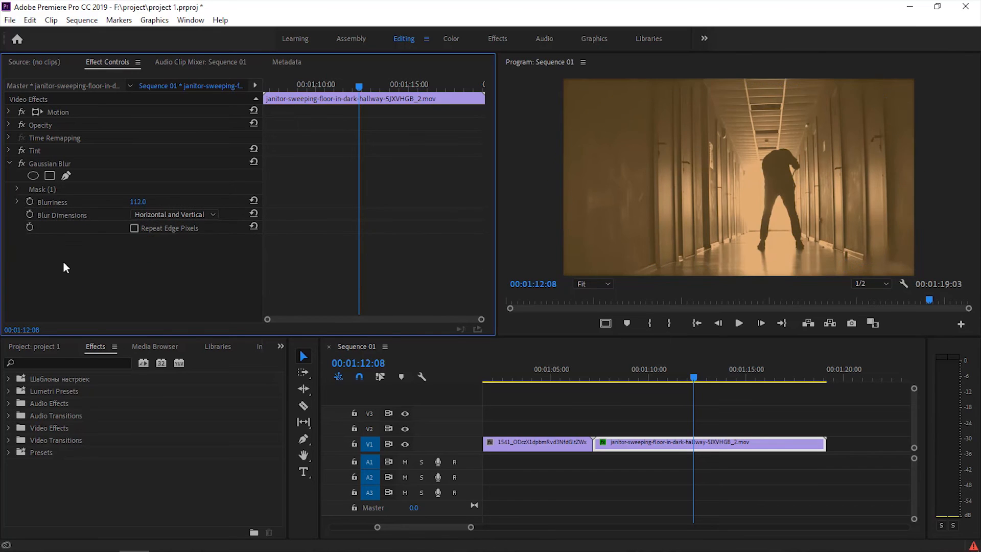
Step: Play the janitor clip from 00:01:07:08 to review the blurred edges
{"action": "left_click_drag", "start_coordinate": [676, 385], "coordinate": [593, 386]}
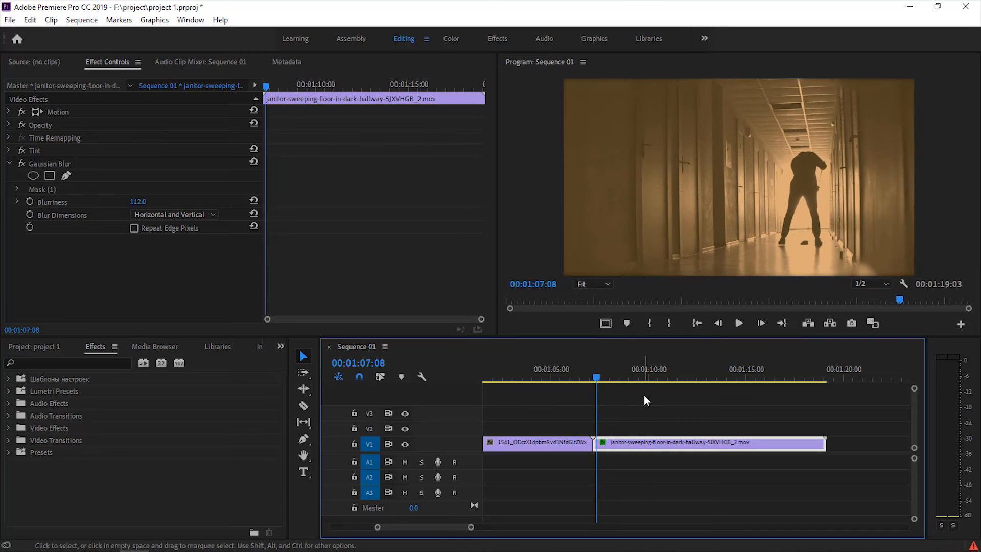
{"action": "key", "text": "space"}
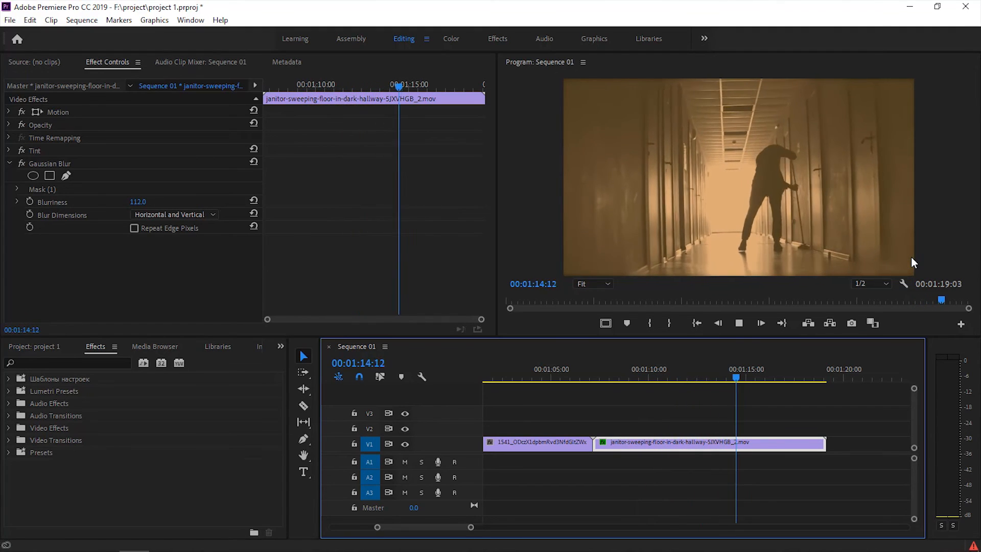
{"action": "key", "text": "space"}
Step: Move the playhead to 00:00:39:17, fit the whole sequence in view, and select the 36_REpJXzAwMzU.mov clip
{"action": "scroll", "coordinate": [676, 446], "scroll_direction": "up", "scroll_amount": 6}
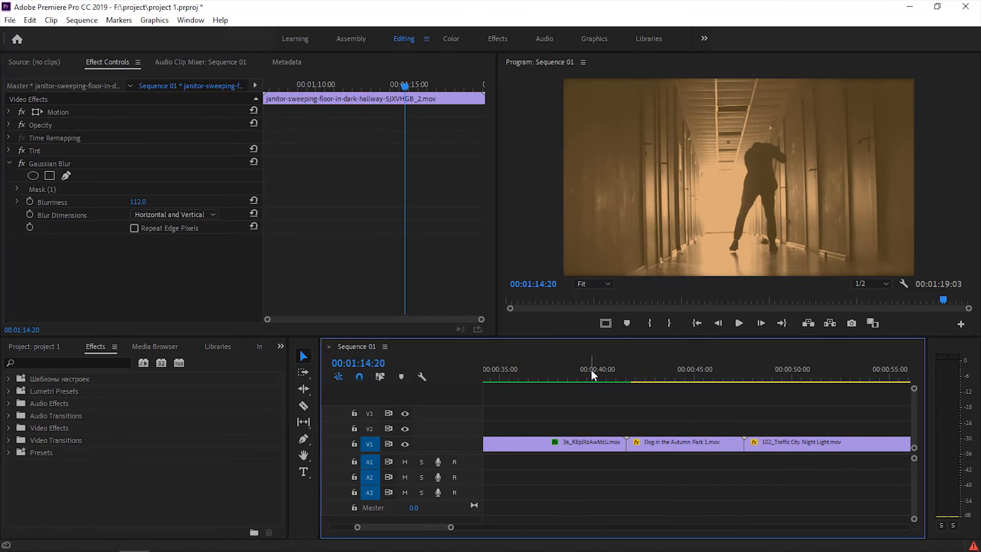
{"action": "left_click", "coordinate": [591, 370]}
{"action": "scroll", "coordinate": [623, 402], "scroll_direction": "up", "scroll_amount": 3}
{"action": "scroll", "coordinate": [623, 402], "scroll_direction": "down", "scroll_amount": 1}
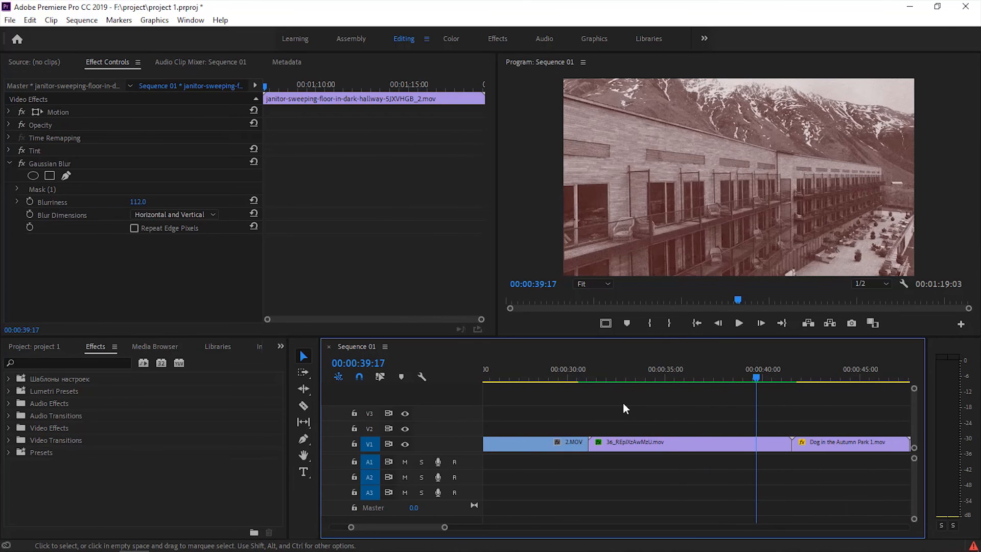
{"action": "key", "text": "minus"}
{"action": "key", "text": "minus"}
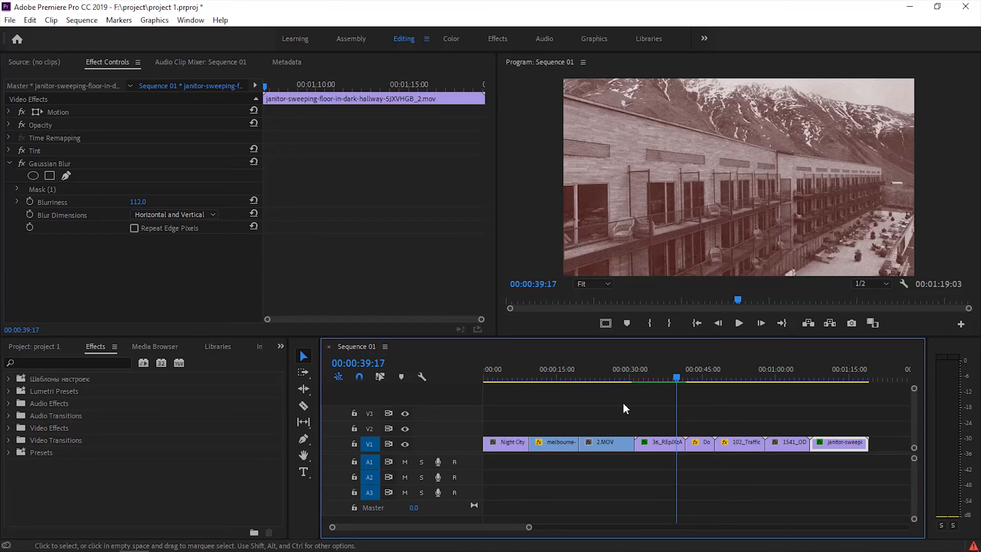
{"action": "left_click", "coordinate": [8, 163]}
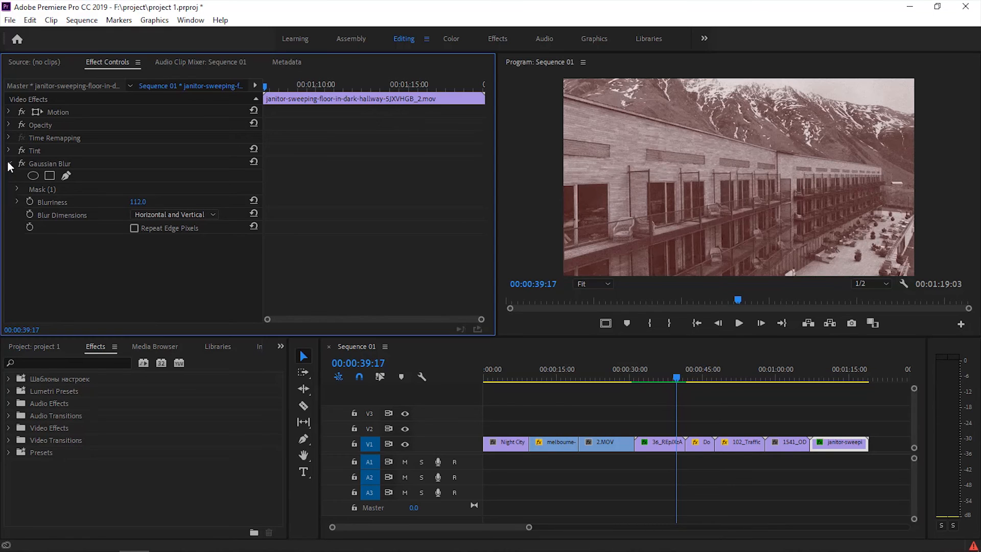
{"action": "left_click", "coordinate": [664, 442]}
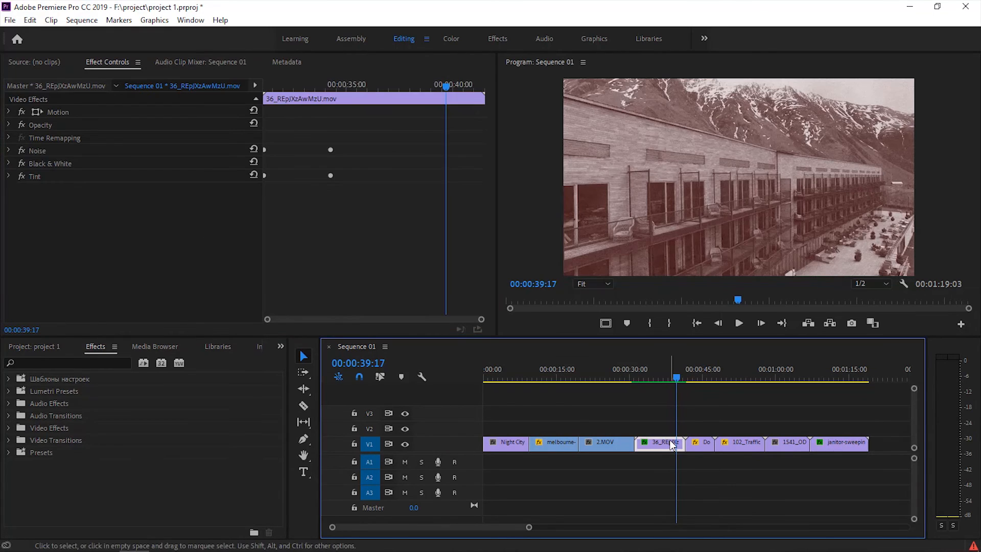
Step: Select the clip's Noise, Black & White and Tint effects together and try to copy them
{"action": "left_click", "coordinate": [37, 151]}
{"action": "left_click", "coordinate": [41, 163], "text": "ctrl"}
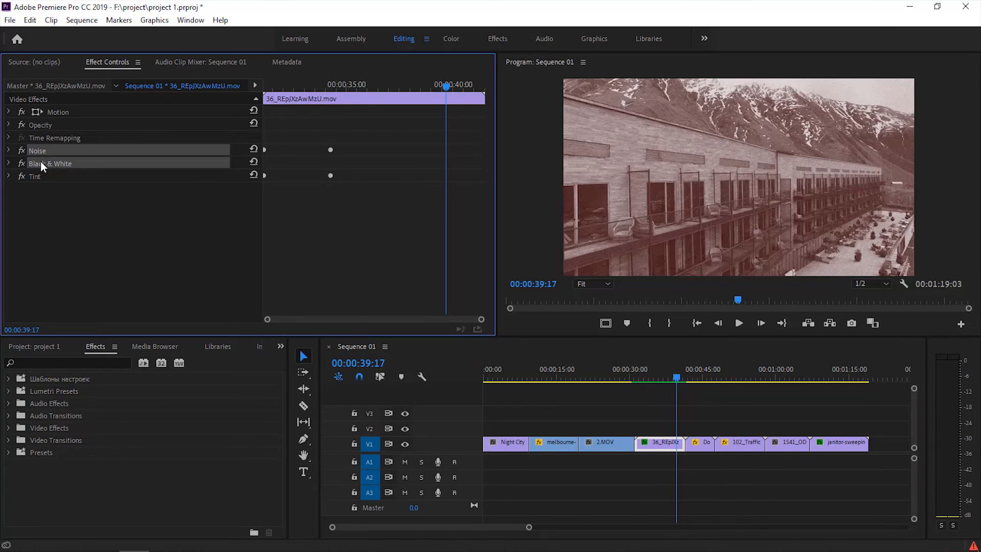
{"action": "left_click", "coordinate": [39, 177], "text": "ctrl"}
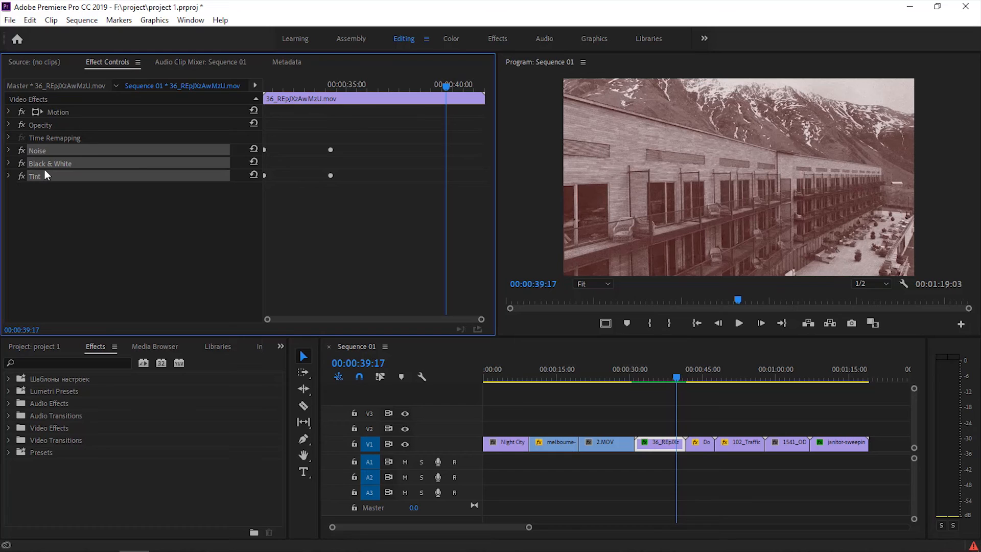
{"action": "right_click", "coordinate": [44, 175]}
{"action": "left_click", "coordinate": [123, 240]}
{"action": "left_click", "coordinate": [123, 253]}
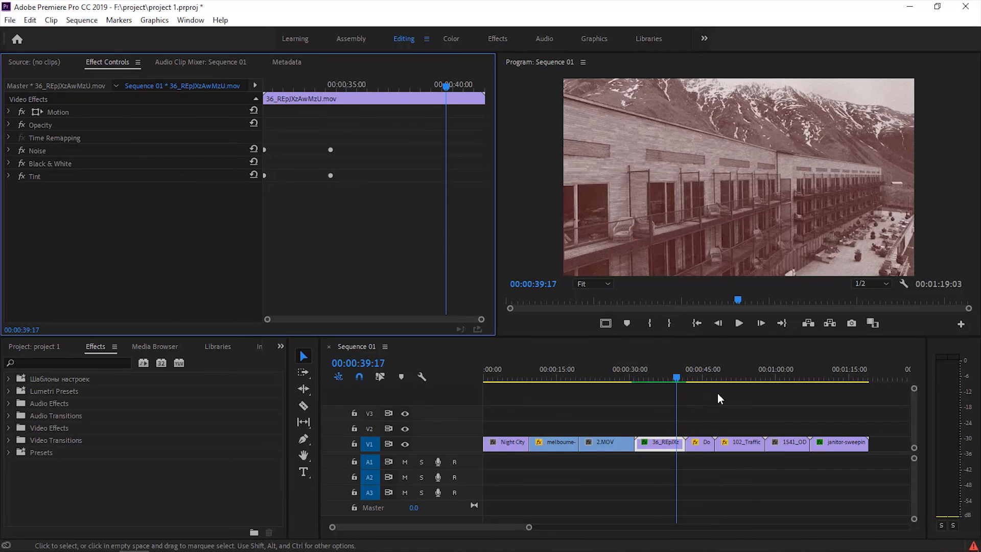
Step: Move the playhead to 00:00:14:24 and try to paste attributes onto the melbourne-city-night-skyline clip
{"action": "left_click_drag", "start_coordinate": [626, 379], "coordinate": [558, 380]}
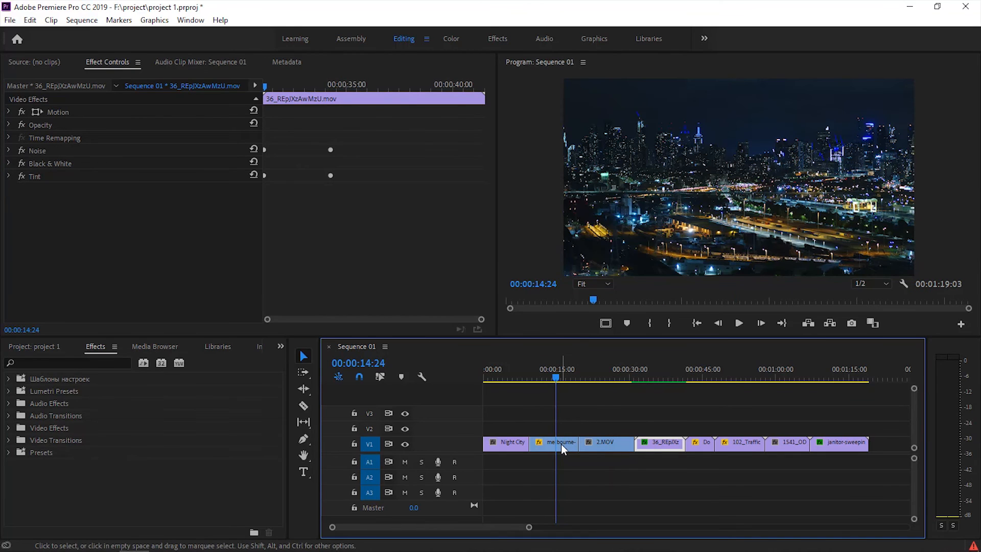
{"action": "right_click", "coordinate": [561, 444]}
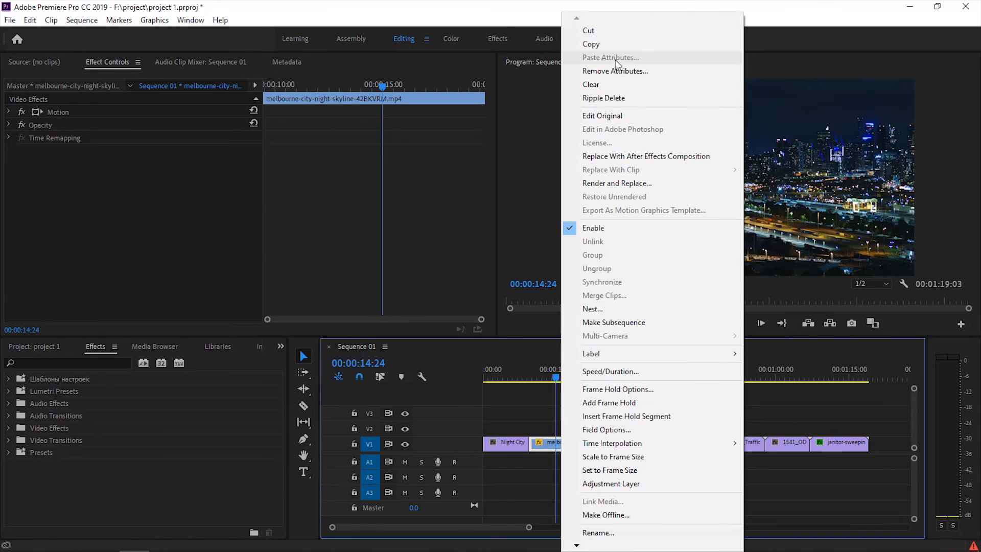
{"action": "left_click", "coordinate": [495, 5]}
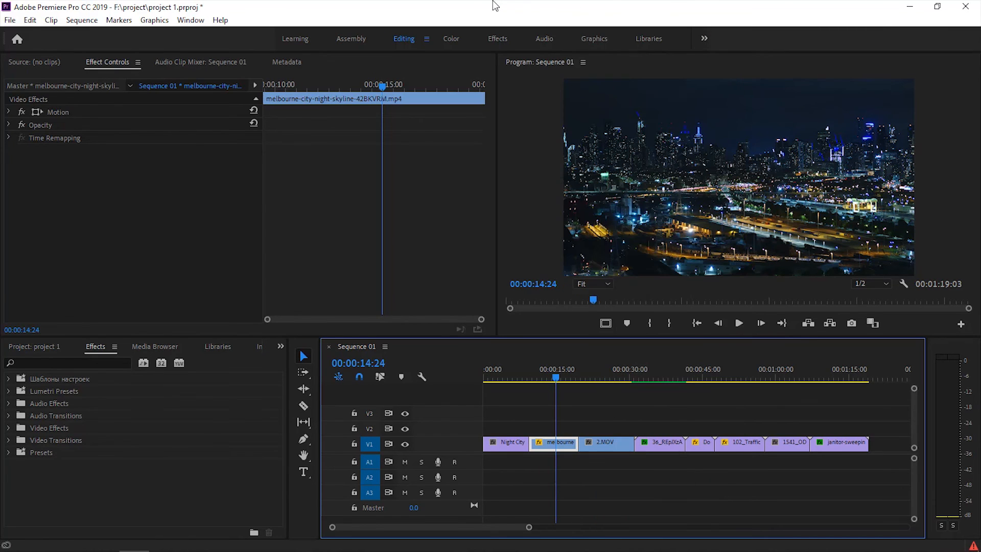
{"action": "left_click", "coordinate": [29, 22]}
{"action": "left_click", "coordinate": [27, 21]}
Step: Move the playhead to 00:00:36:12 and copy the whole 36_REpJXzAwMzU.mov clip
{"action": "left_click", "coordinate": [663, 443]}
{"action": "left_click", "coordinate": [661, 369]}
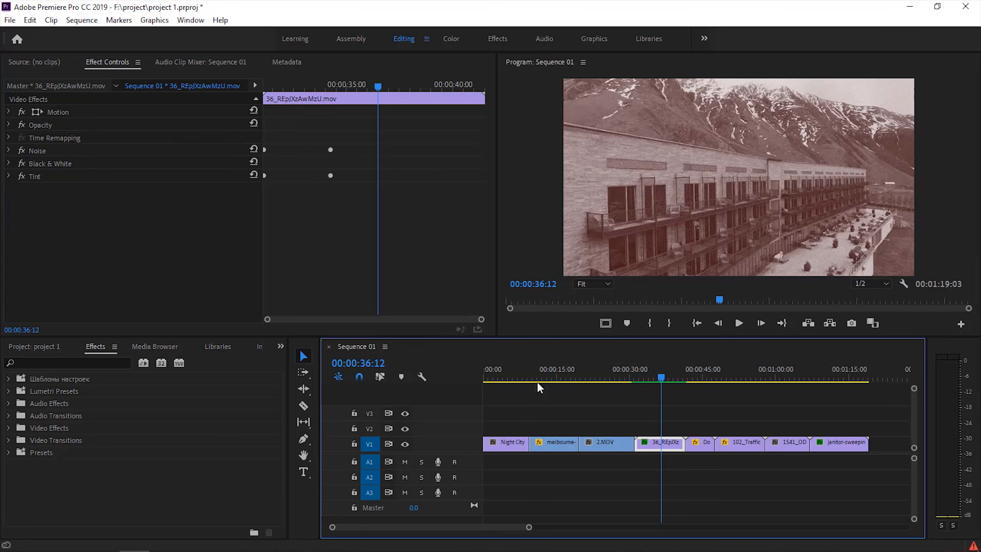
{"action": "right_click", "coordinate": [661, 441]}
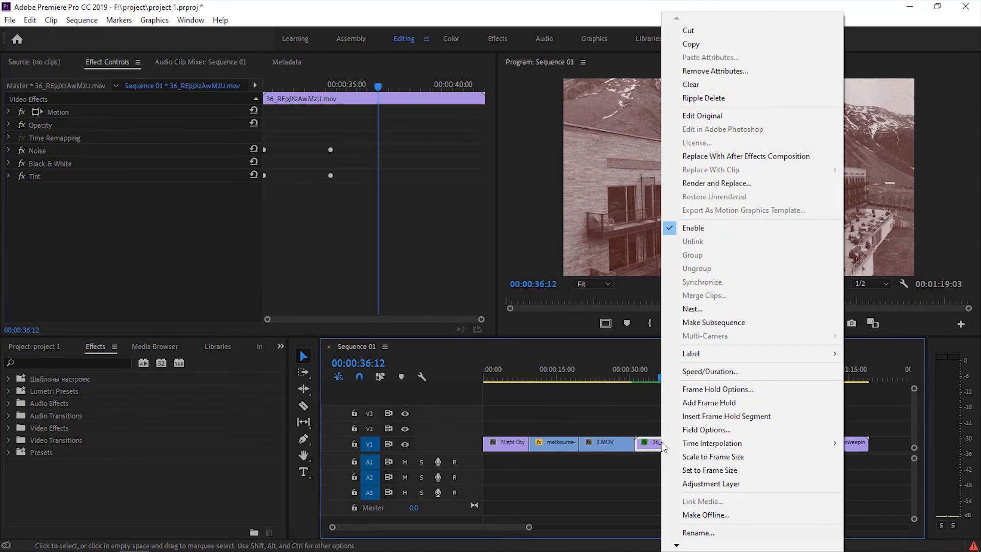
{"action": "left_click", "coordinate": [701, 44]}
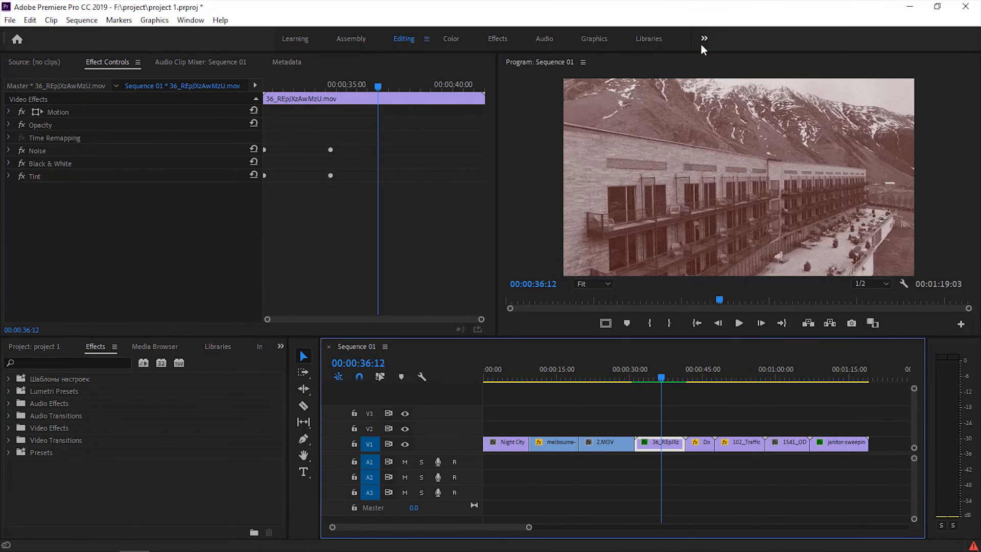
Step: Paste the copied clip's attributes, excluding Black & White, onto the melbourne-city-night-skyline clip and check the result at 00:00:12:18
{"action": "left_click", "coordinate": [563, 378]}
{"action": "left_click", "coordinate": [559, 444]}
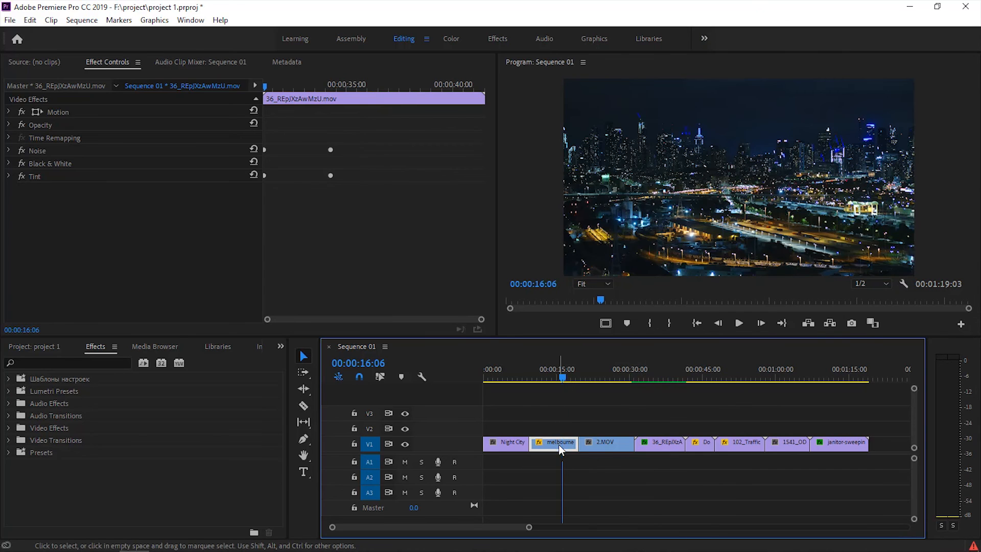
{"action": "right_click", "coordinate": [559, 444]}
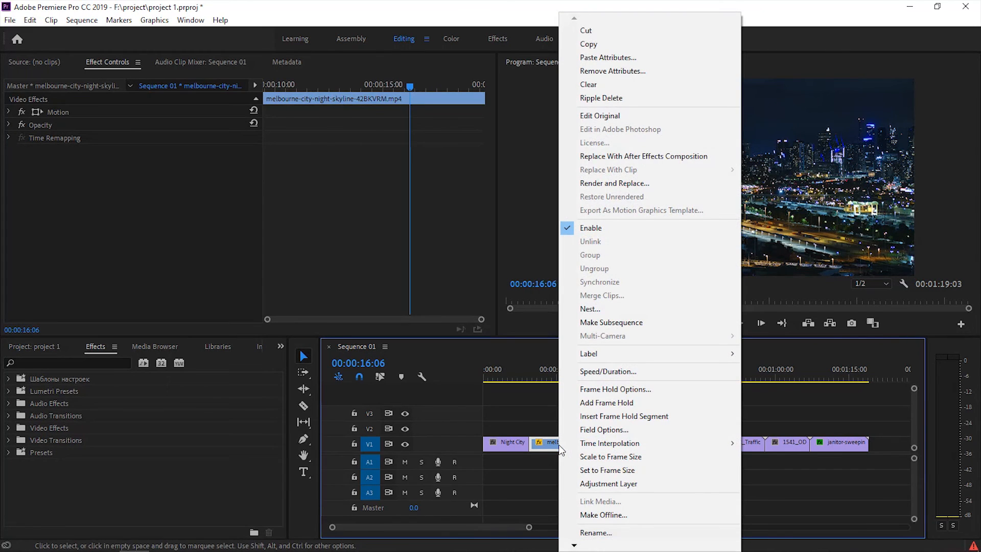
{"action": "left_click", "coordinate": [265, 6]}
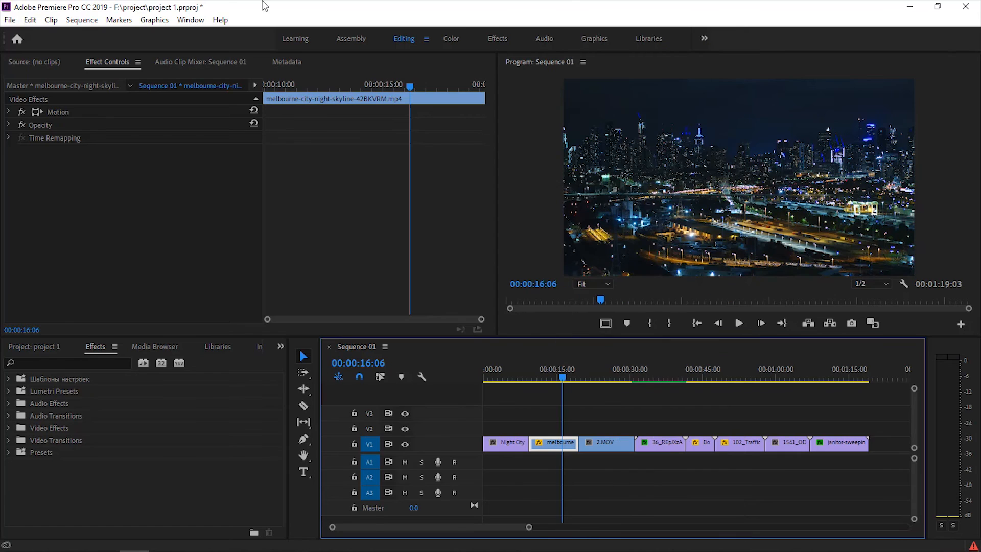
{"action": "left_click", "coordinate": [29, 20]}
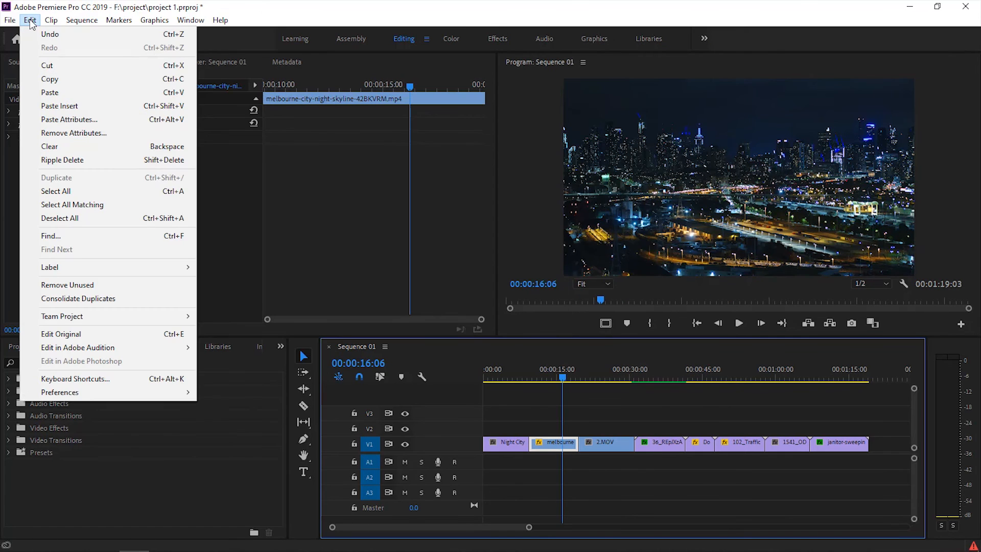
{"action": "left_click", "coordinate": [67, 121]}
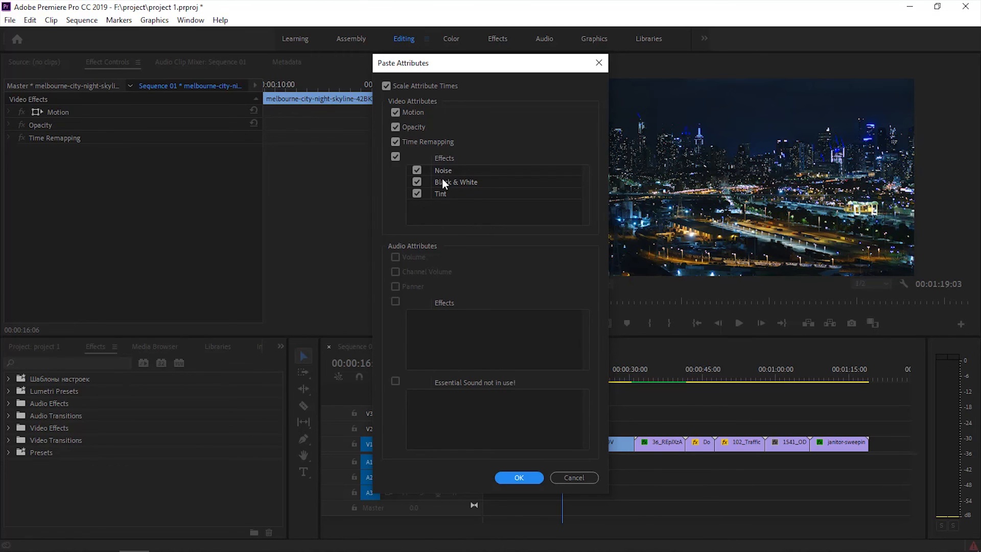
{"action": "left_click", "coordinate": [417, 183]}
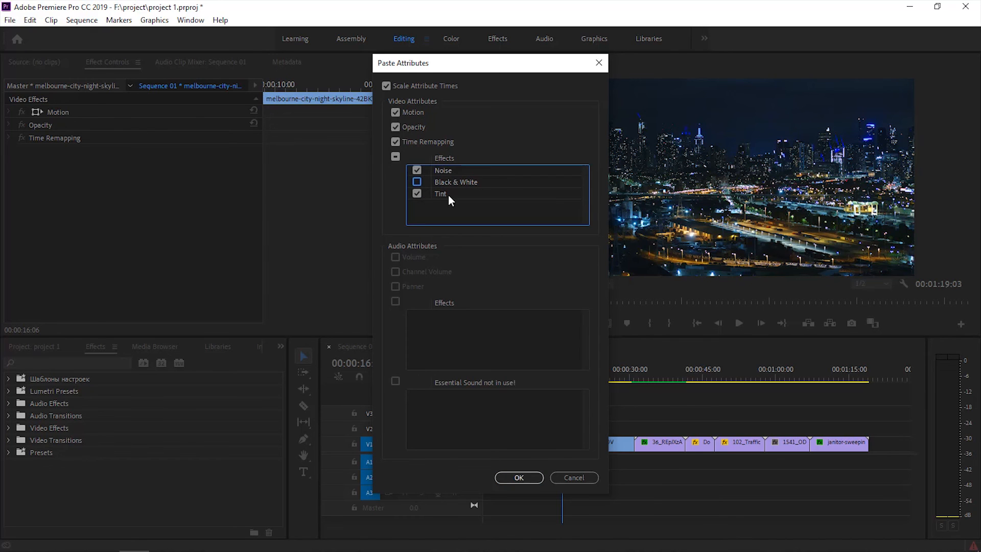
{"action": "left_click", "coordinate": [519, 477]}
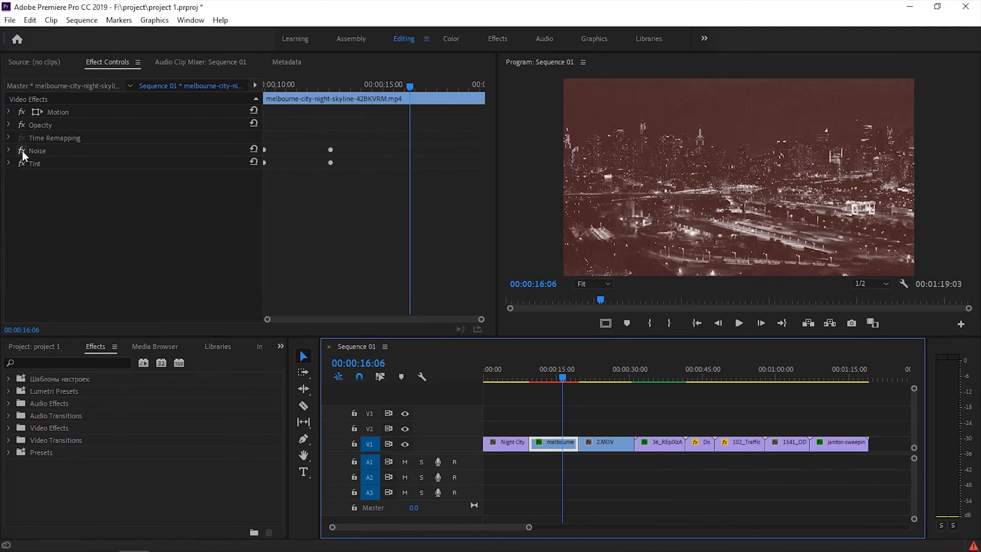
{"action": "mouse_move", "coordinate": [562, 378]}
{"action": "left_mouse_down"}
{"action": "mouse_move", "coordinate": [538, 379]}
{"action": "mouse_move", "coordinate": [545, 383]}
{"action": "left_mouse_up"}
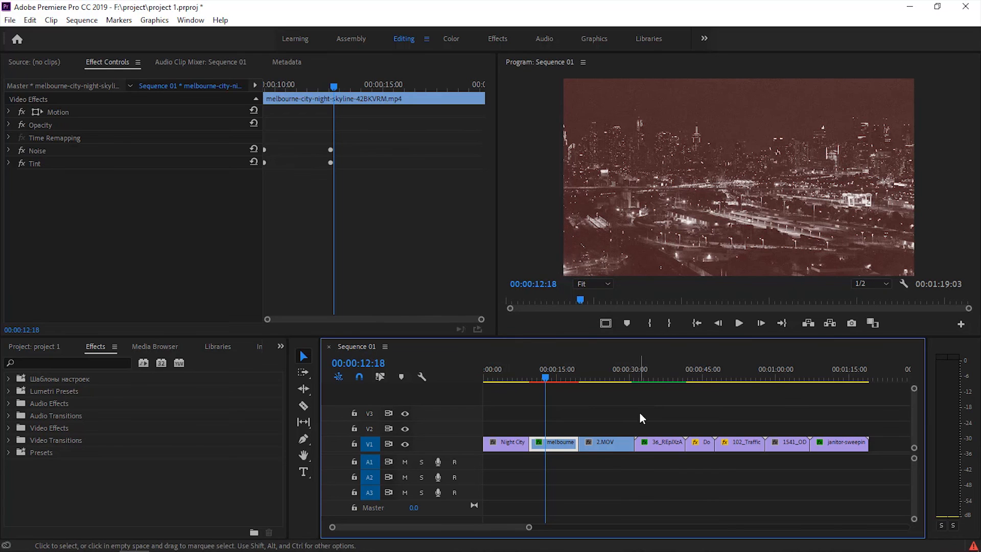
Step: Move the playhead to 00:00:35:12 and save the 36_REpJXzAwMzU.mov clip's Noise, Black & White and Tint effects as one preset named "Preset"
{"action": "left_click", "coordinate": [655, 381]}
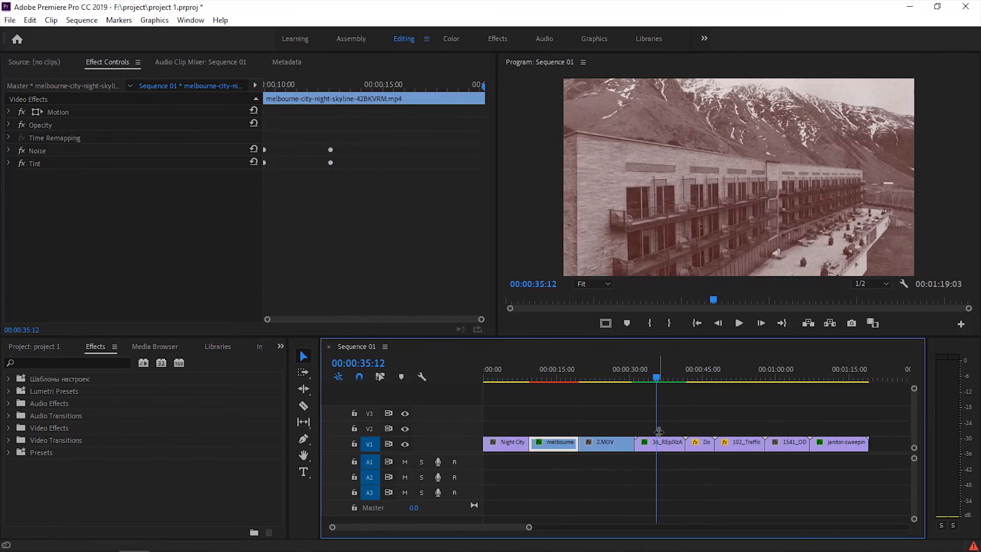
{"action": "left_click", "coordinate": [650, 443]}
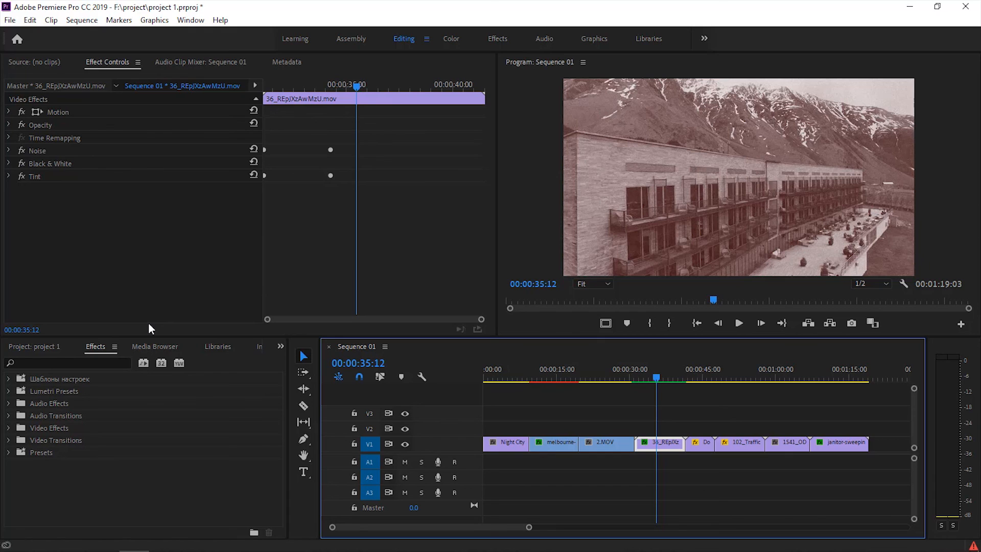
{"action": "left_click", "coordinate": [42, 149]}
{"action": "left_click", "coordinate": [47, 163], "text": "ctrl"}
{"action": "left_click", "coordinate": [36, 176], "text": "ctrl"}
{"action": "right_click", "coordinate": [51, 155]}
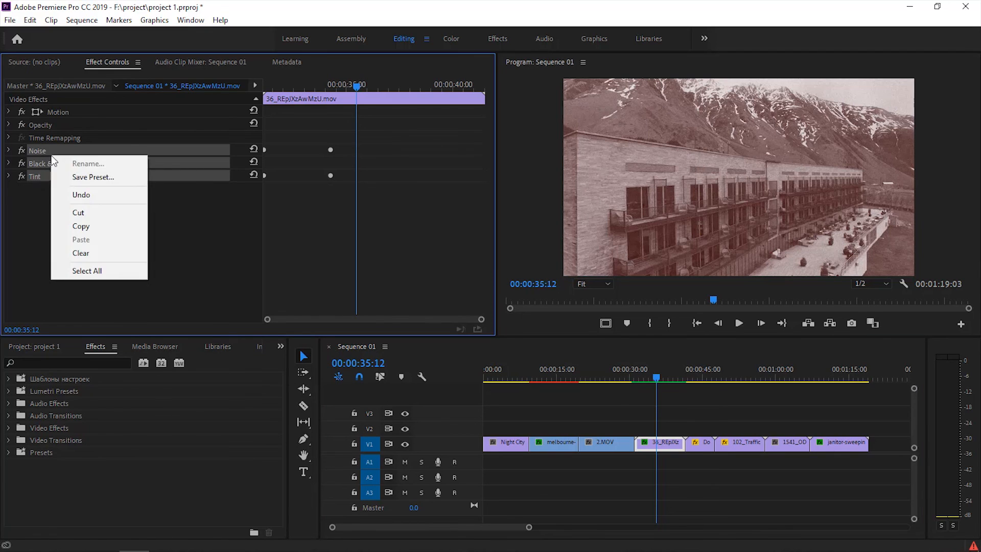
{"action": "left_click", "coordinate": [67, 179]}
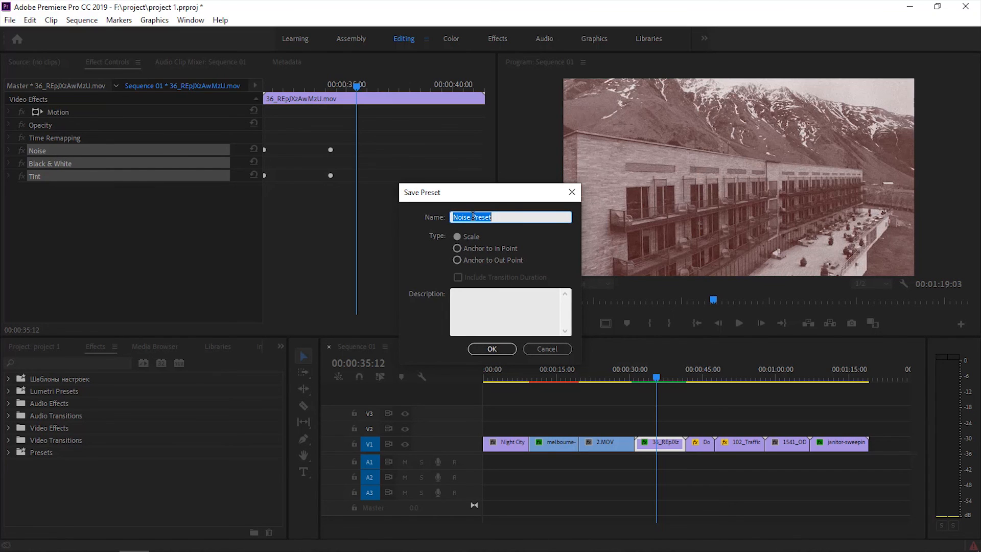
{"action": "left_click_drag", "start_coordinate": [473, 217], "coordinate": [444, 220]}
{"action": "key", "text": "BackSpace"}
{"action": "left_click", "coordinate": [483, 349]}
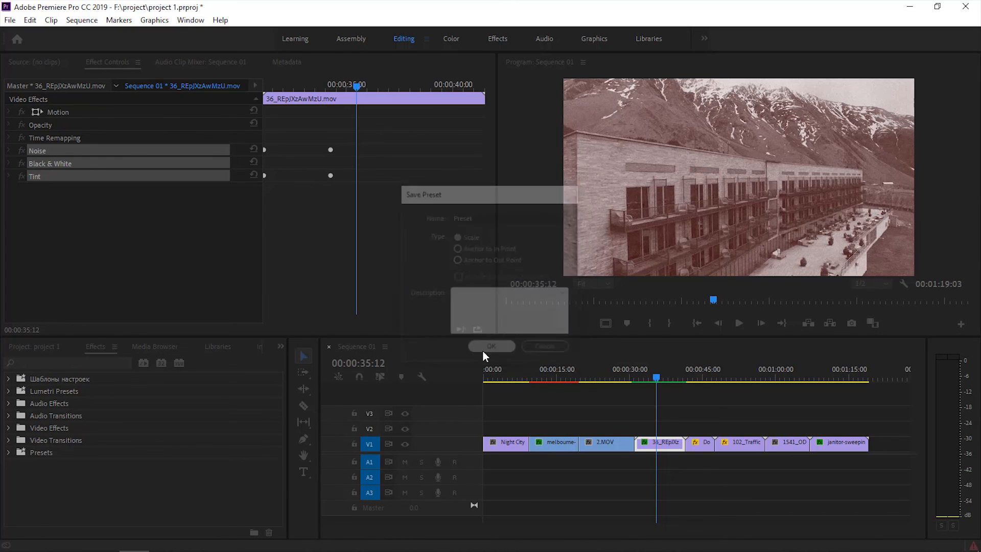
Step: Expand the Presets folder in the effects library and look through it for the saved preset
{"action": "left_click", "coordinate": [8, 453]}
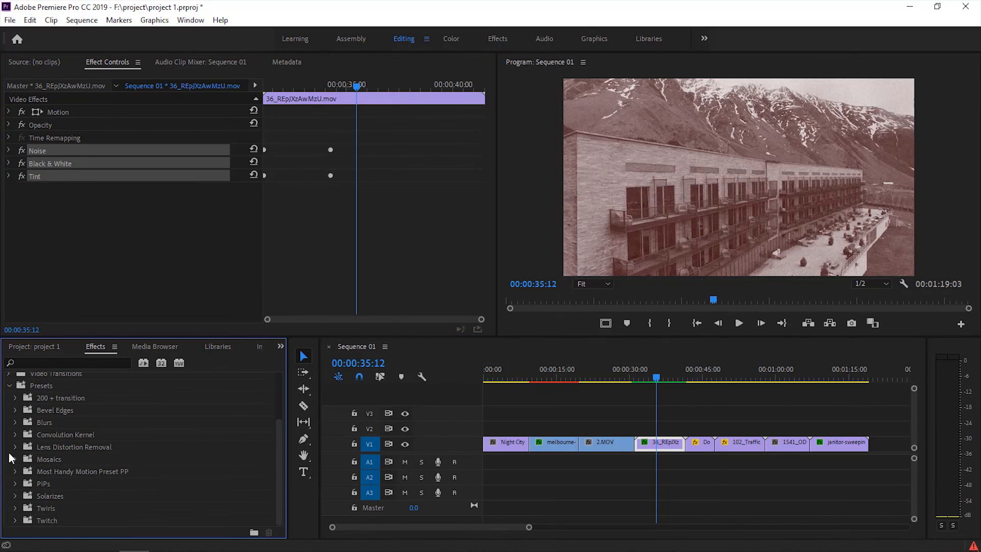
{"action": "left_click", "coordinate": [14, 410]}
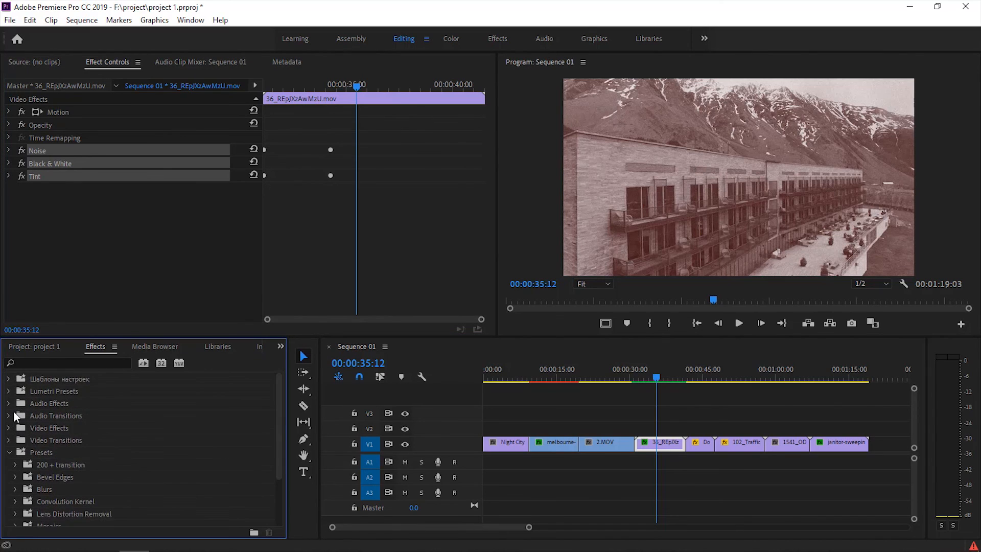
{"action": "left_click", "coordinate": [12, 407]}
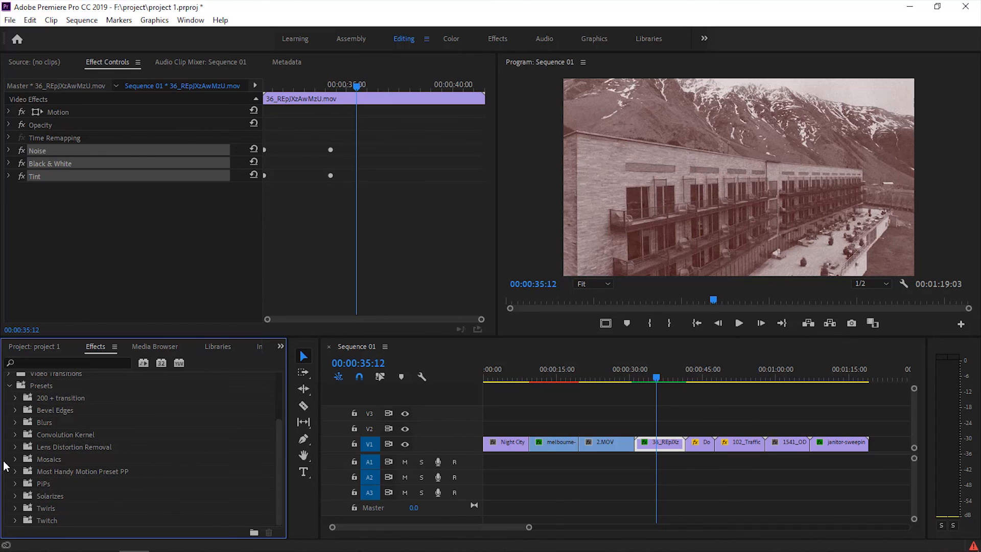
{"action": "left_click", "coordinate": [11, 472]}
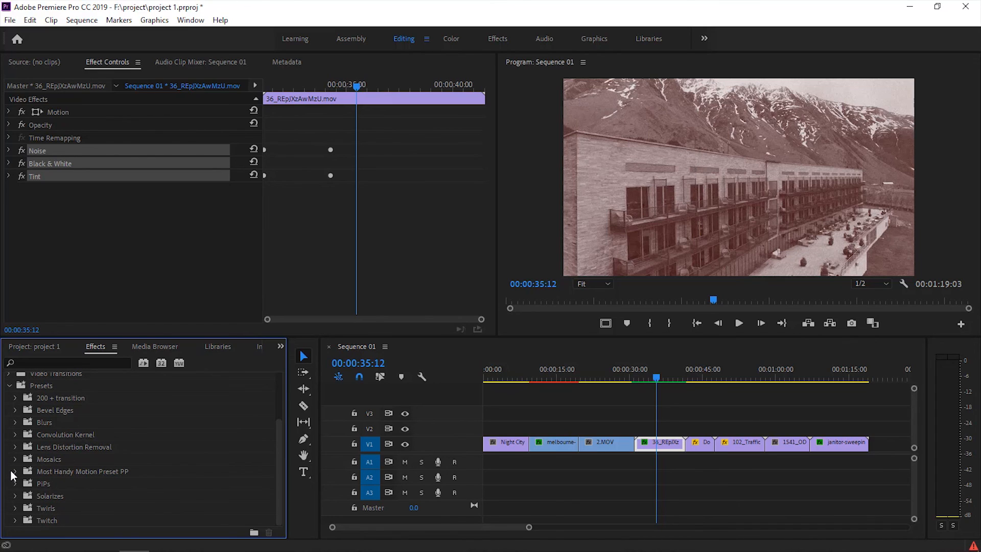